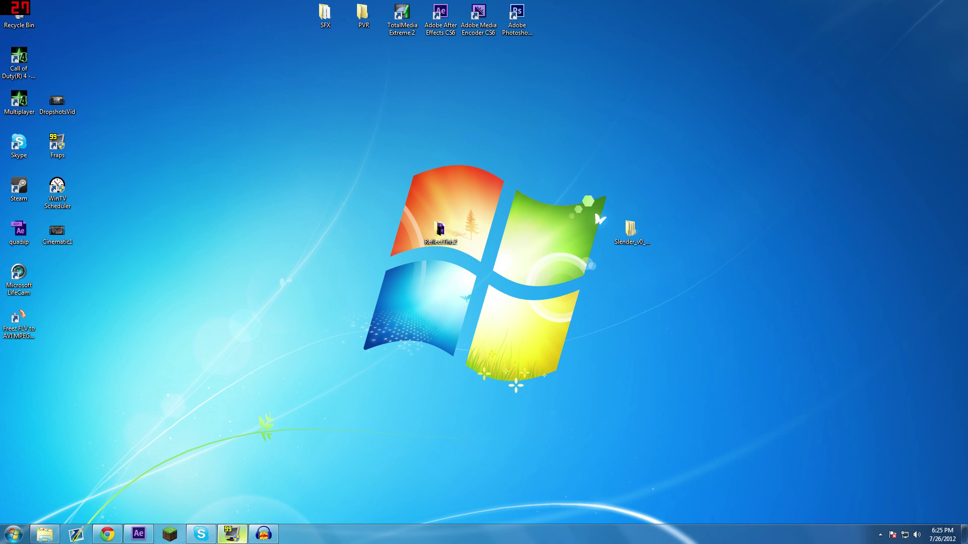
Step: Restore the After Effects window showing ReflectThis2.aep and its RenderThis1 composition
left_click(140, 536)
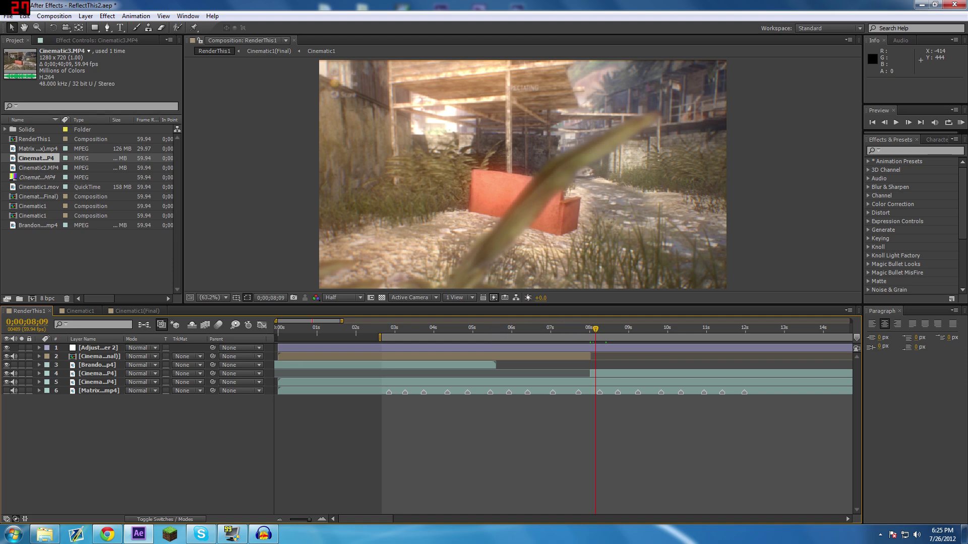
Step: Move near the 8-second mark and change the viewer resolution from Half to Third
left_click_drag(596, 330, 592, 337)
left_click(343, 297)
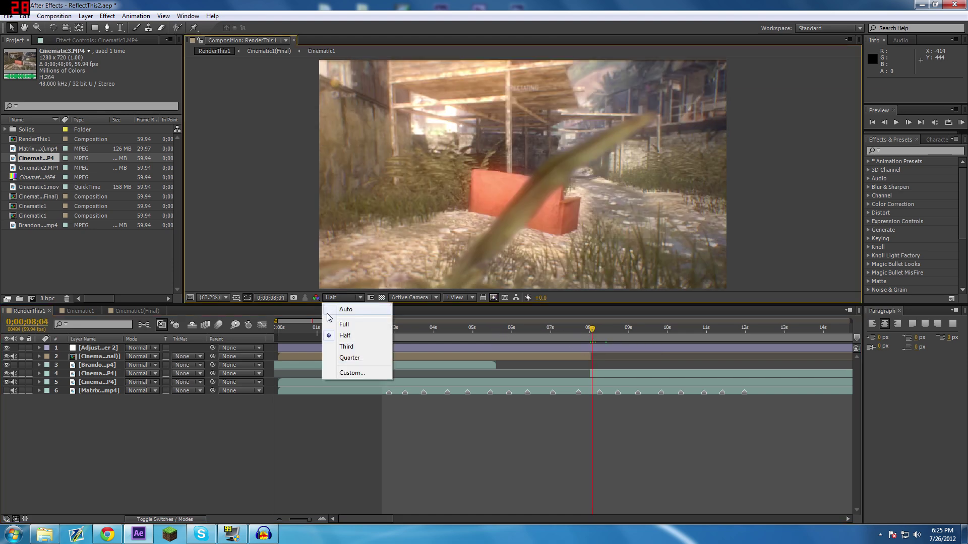
left_click(339, 349)
Step: Scrub through the footage between 8 and 9 seconds, then select layer 4
left_click_drag(589, 331, 653, 332)
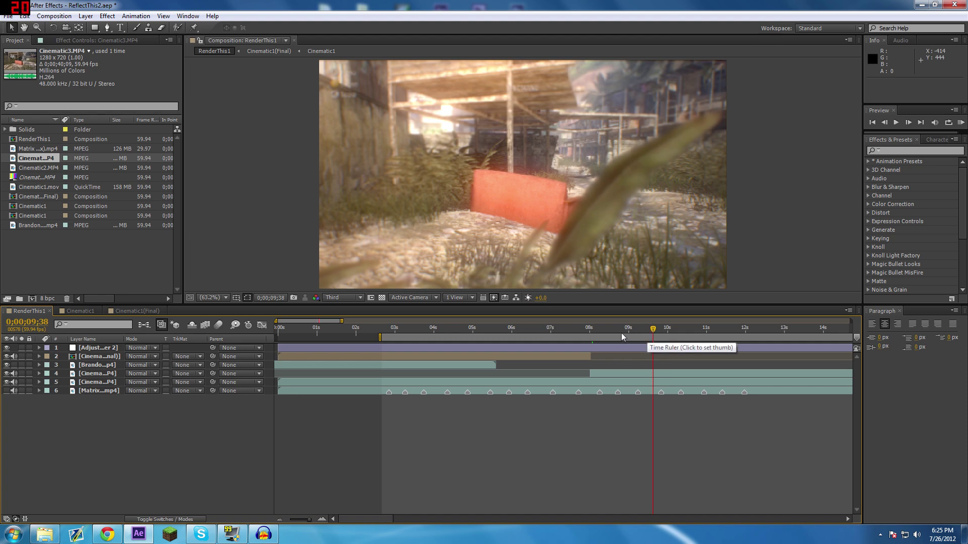
left_click(593, 330)
left_click_drag(594, 332, 649, 331)
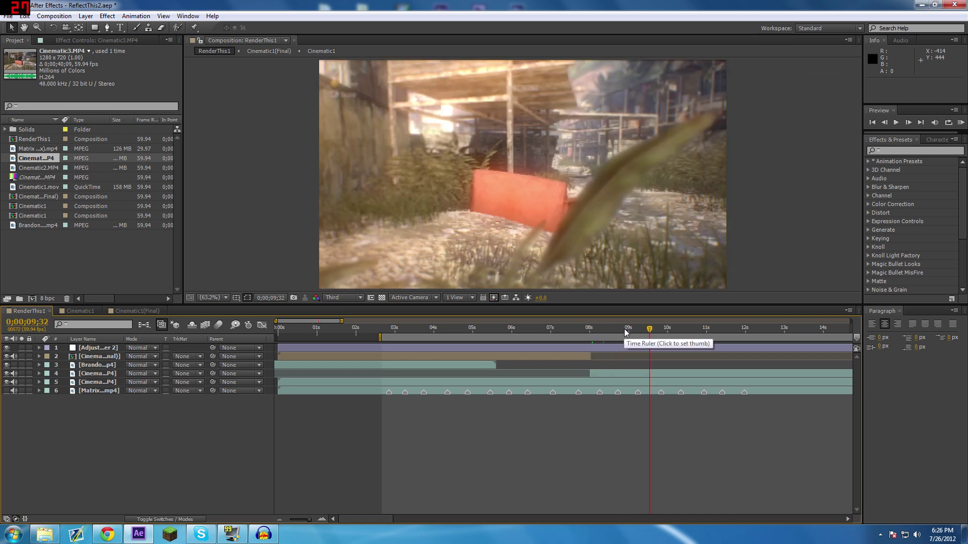
left_click_drag(607, 330, 638, 331)
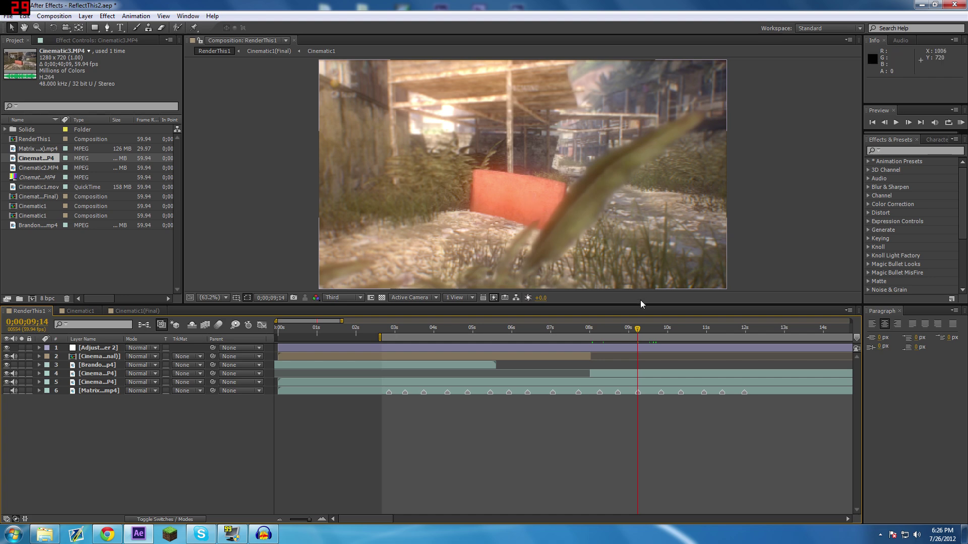
left_click_drag(637, 331, 601, 332)
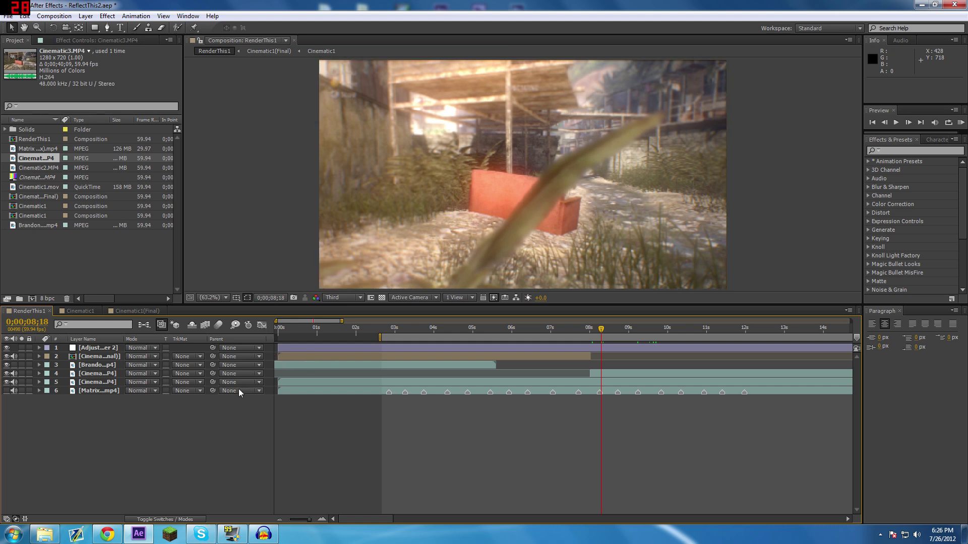
left_click(115, 374)
Step: Pre-compose layer 4 into 'Cine3', open Cine3 and select its Cinematic3.MP4 layer
right_click(115, 374)
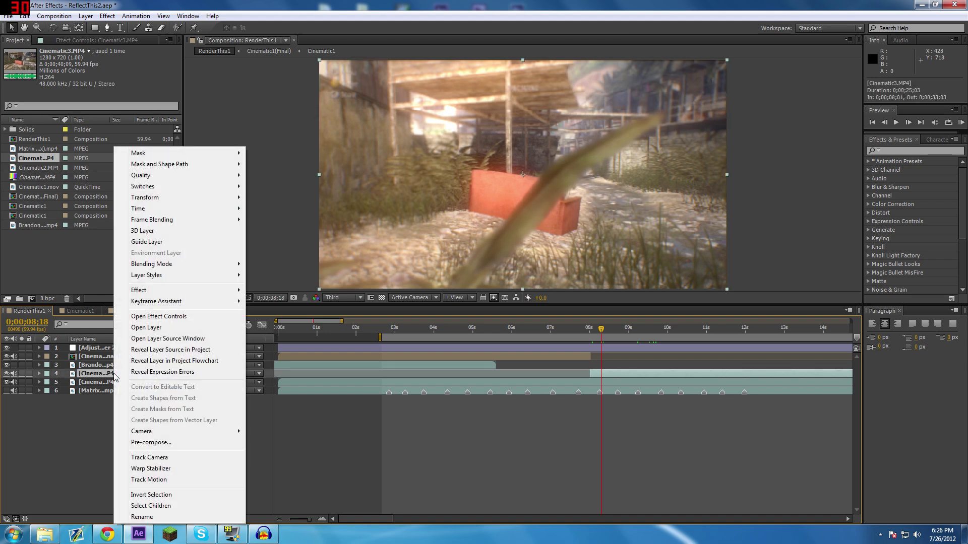
left_click(171, 444)
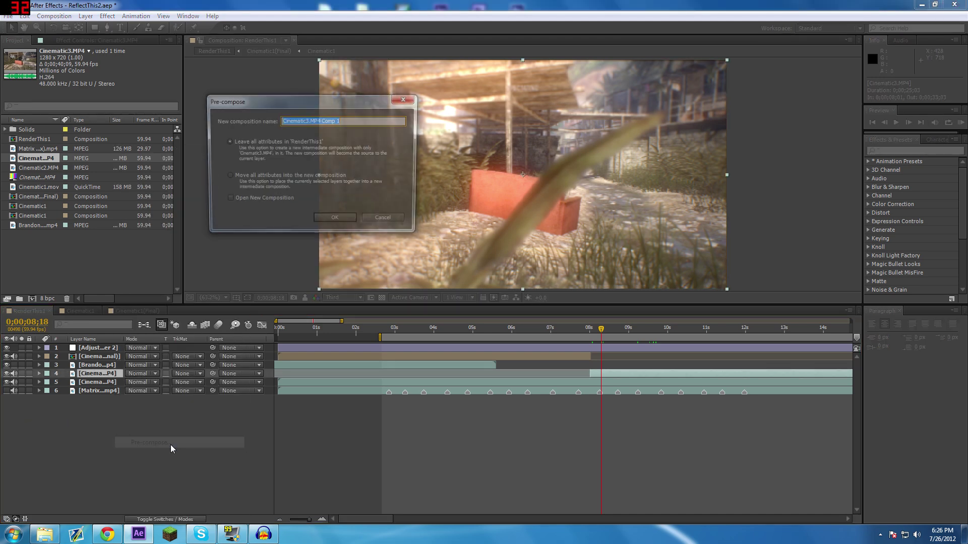
type("Cine3")
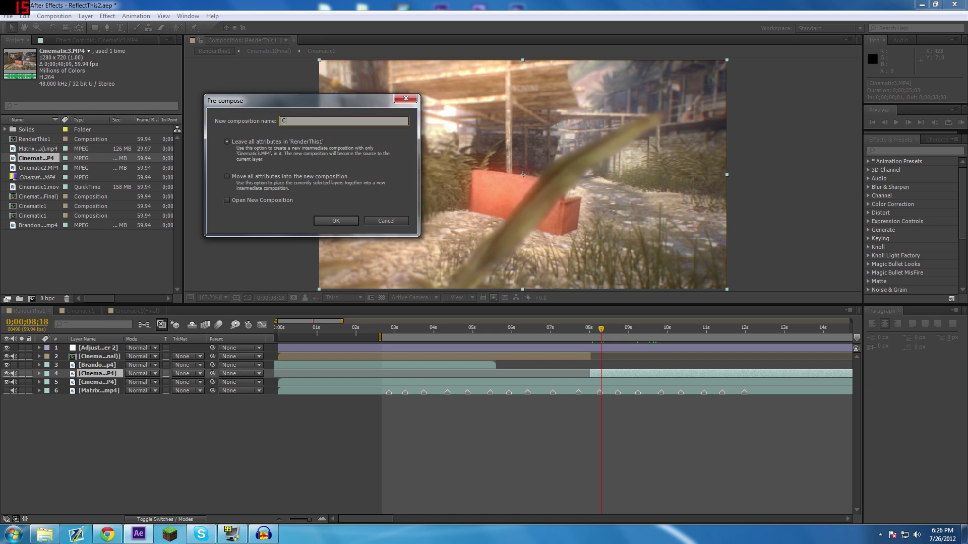
left_click(353, 222)
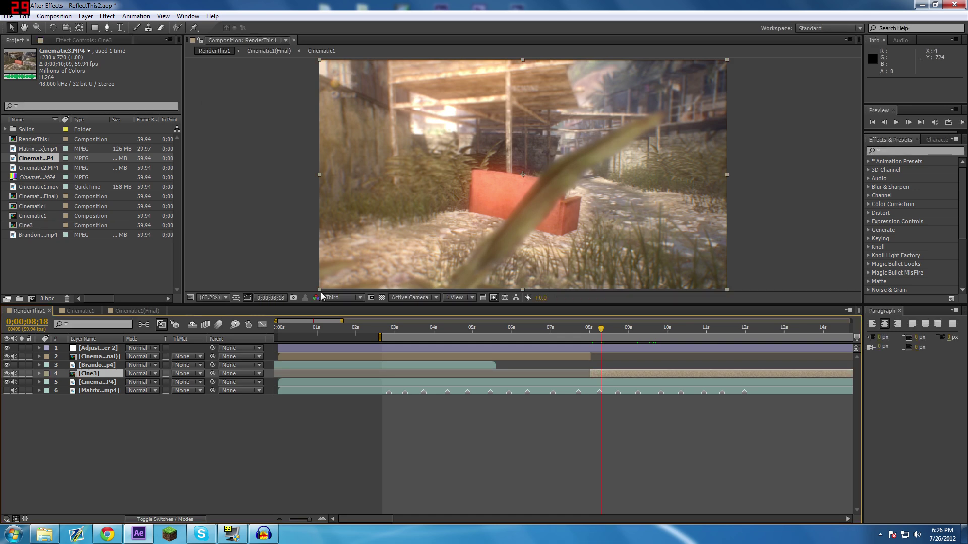
double_click(102, 373)
left_click(110, 349)
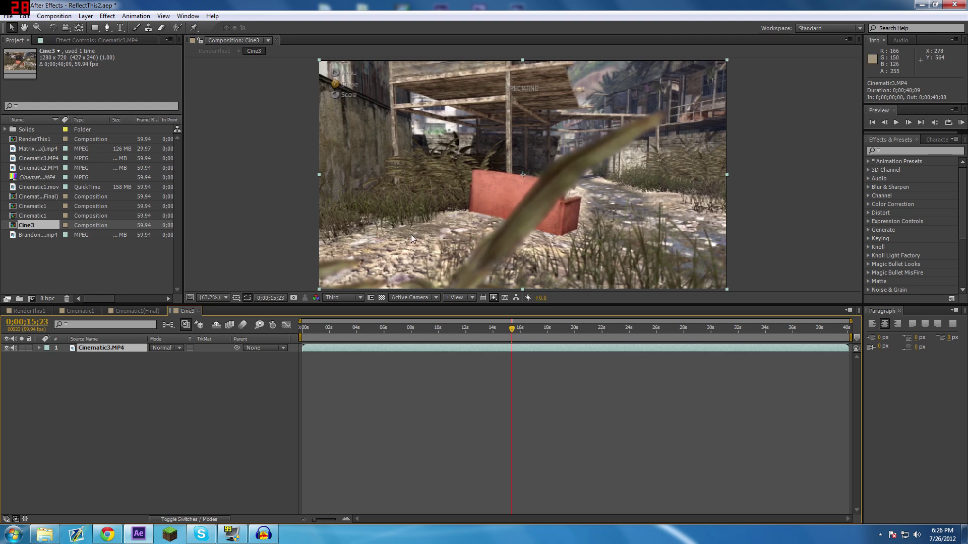
Step: Trim the Cinematic3 clip to begin at 14;06 and shift it to start at 0
left_click_drag(321, 334, 429, 334)
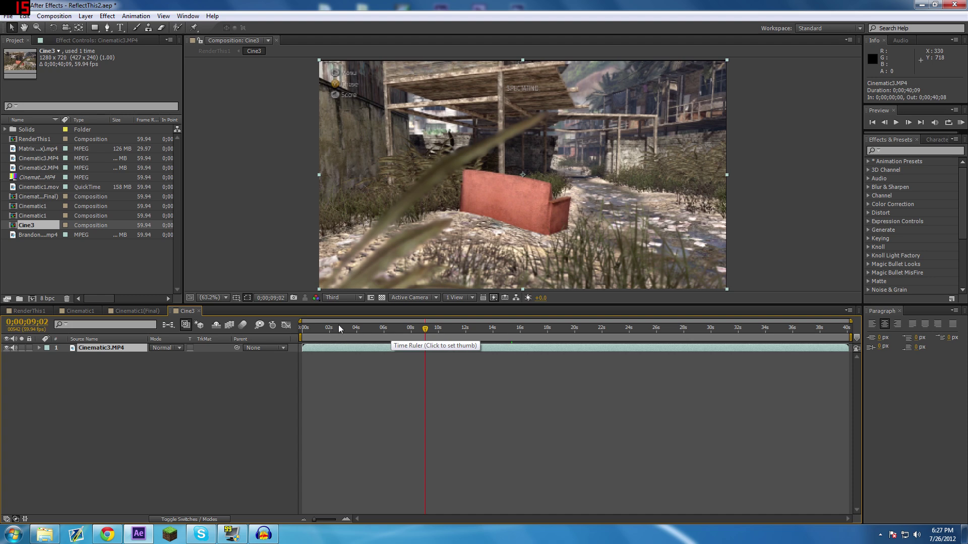
left_click_drag(352, 326, 495, 327)
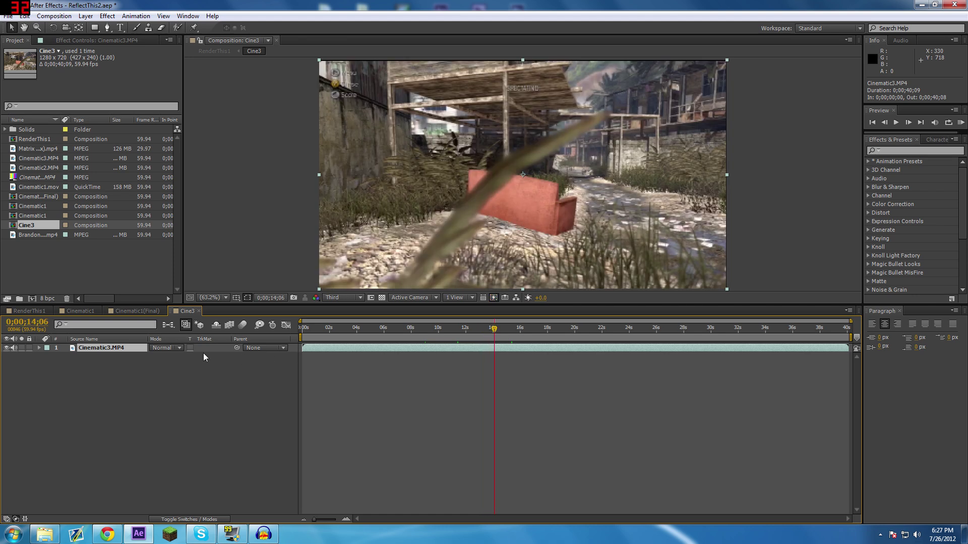
key("alt+bracketleft")
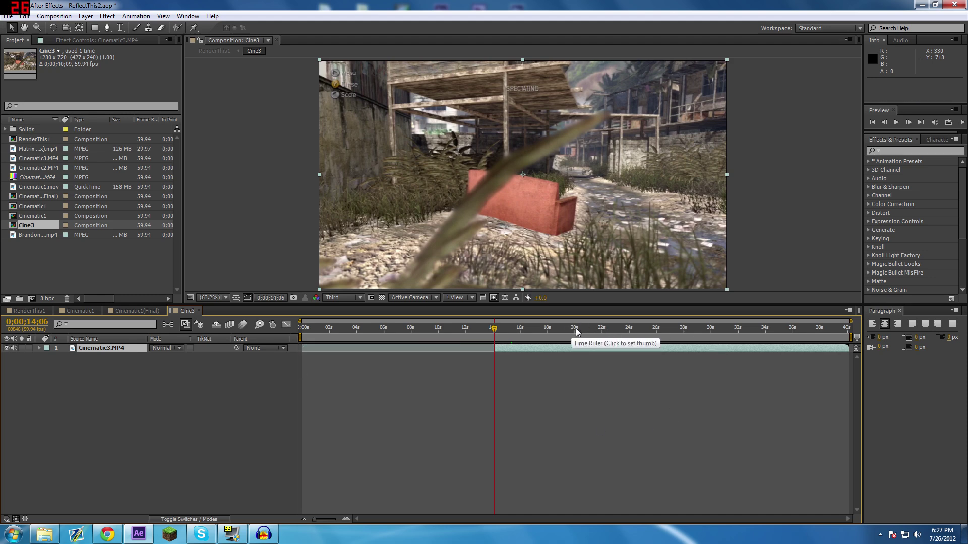
left_click_drag(576, 329, 682, 330)
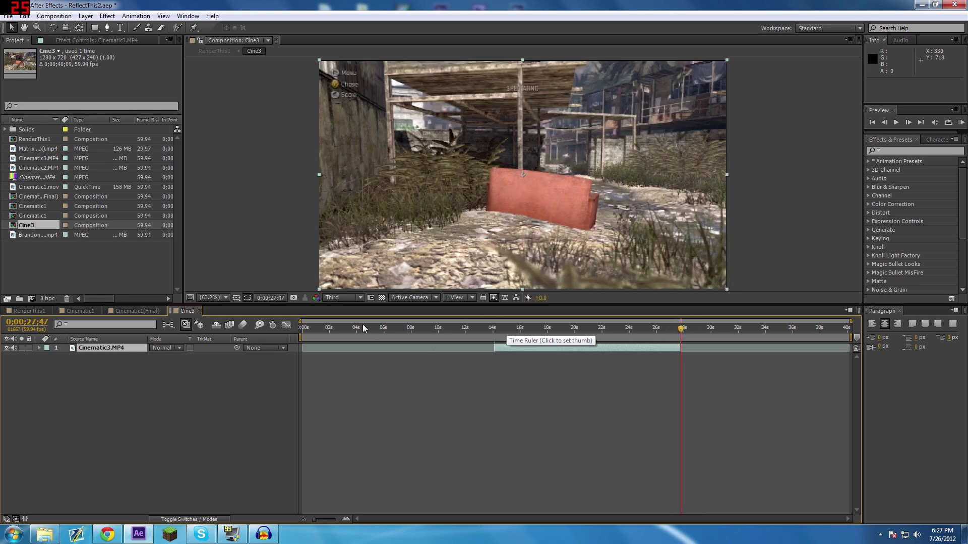
key("Home")
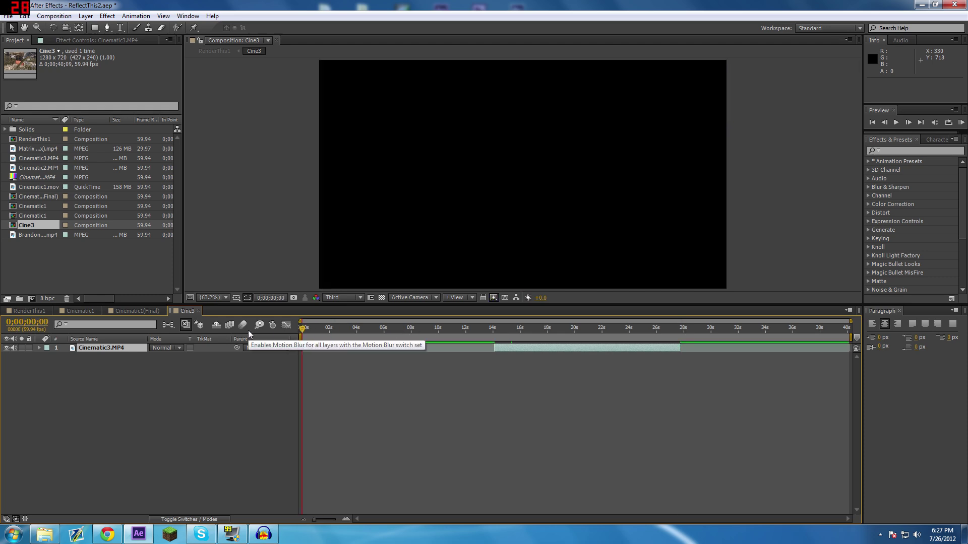
key("[")
Step: End the work area at 13;41 and trim the composition to it (0;00;13;42)
left_click_drag(486, 323, 488, 328)
left_click(498, 328)
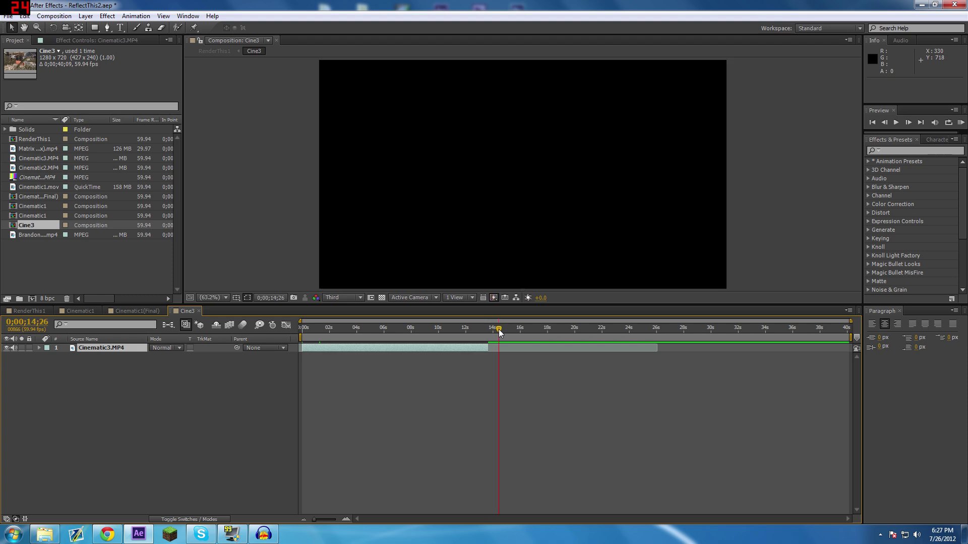
left_click(490, 330)
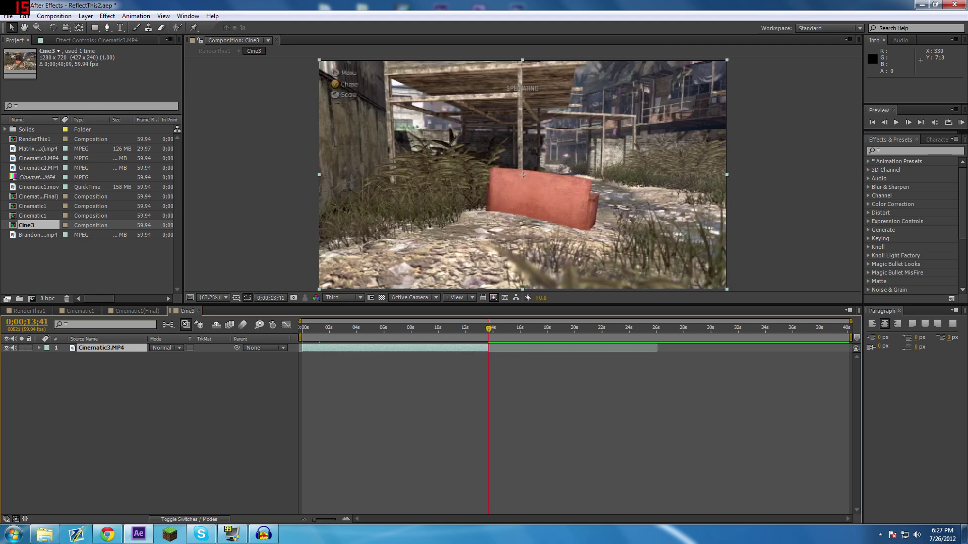
key("n")
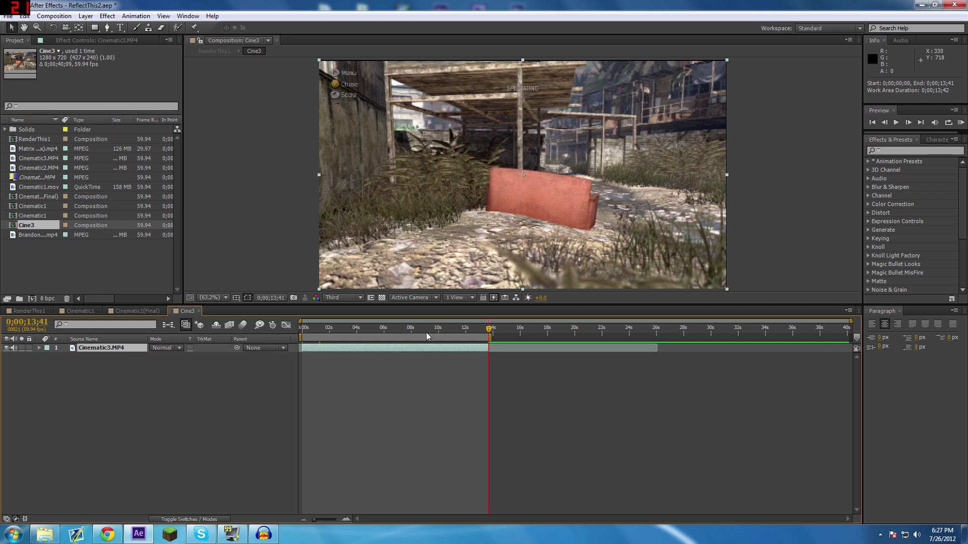
right_click(420, 339)
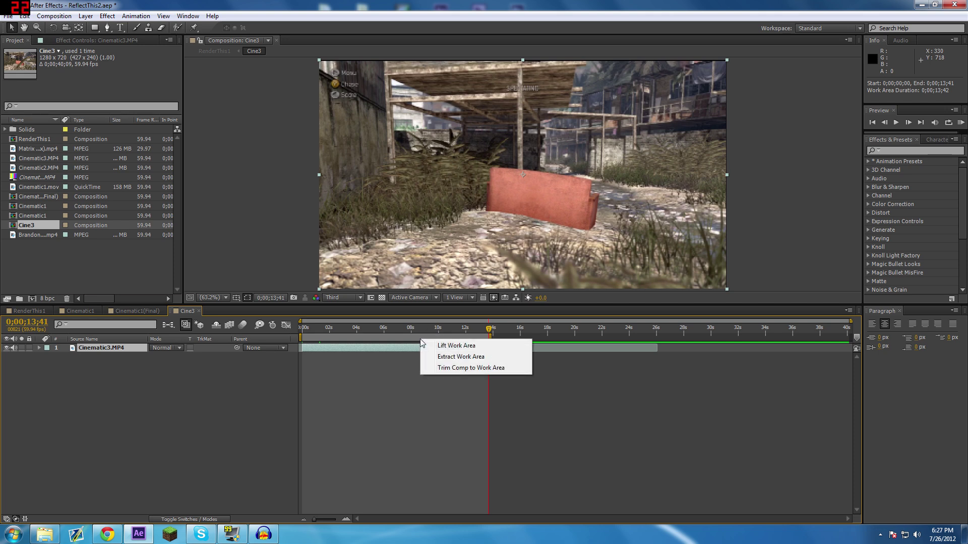
left_click(471, 368)
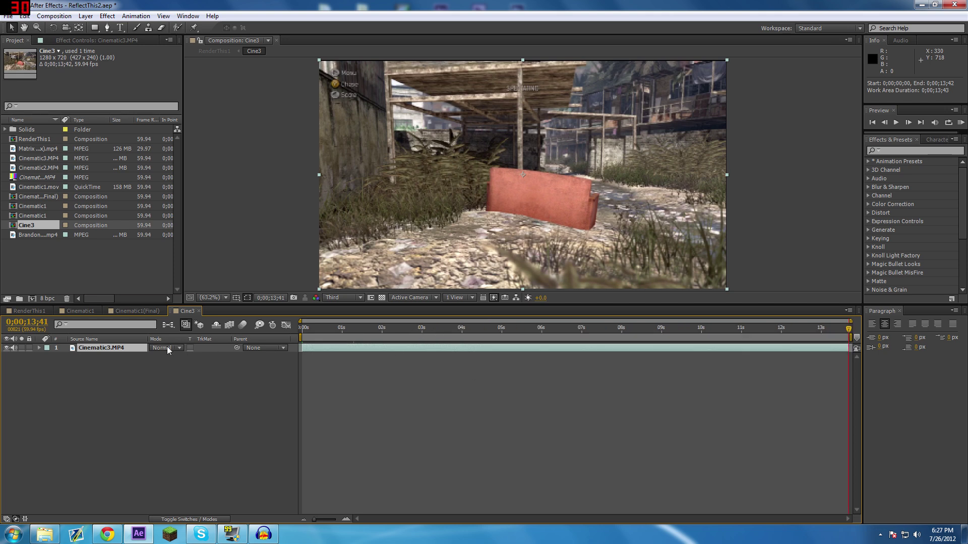
right_click(121, 348)
Step: Apply 3D Camera Tracker to Cinematic3.MP4 and re-analyze with Detailed Analysis (0.63 px error)
mouse_move(195, 290)
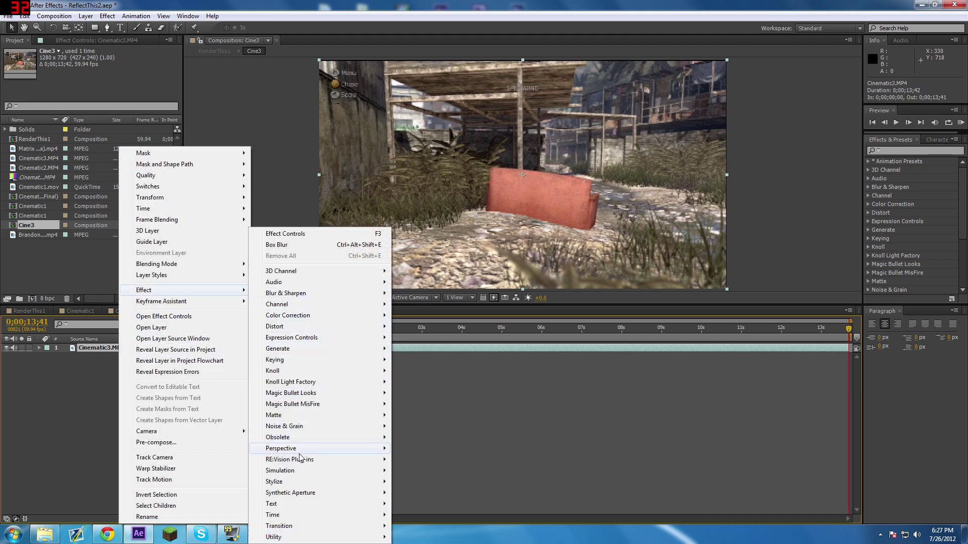
mouse_move(300, 452)
left_click(444, 349)
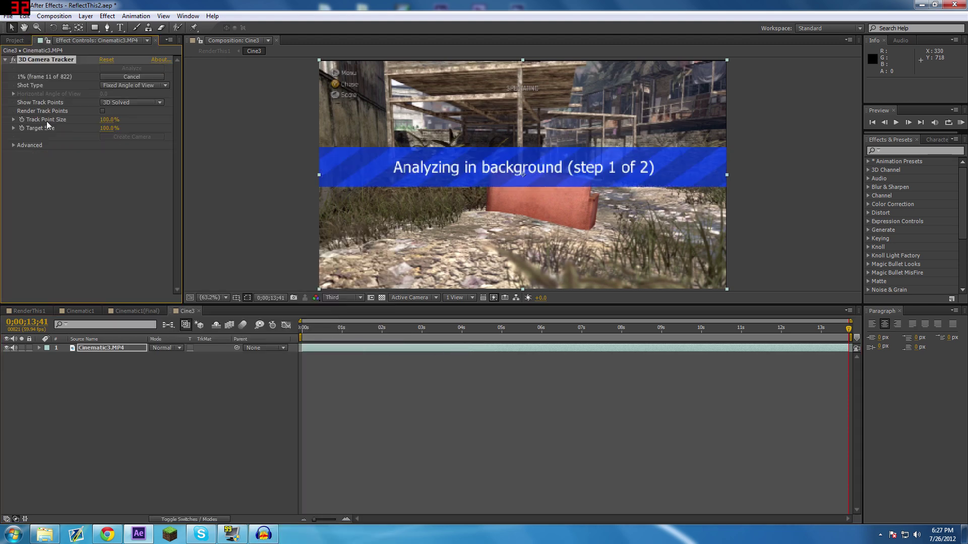
left_click(128, 76)
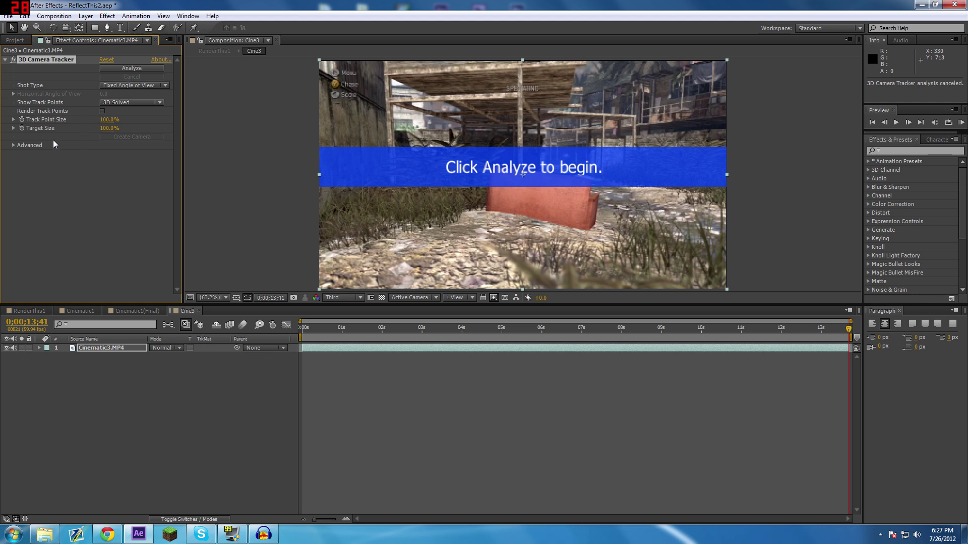
left_click(14, 145)
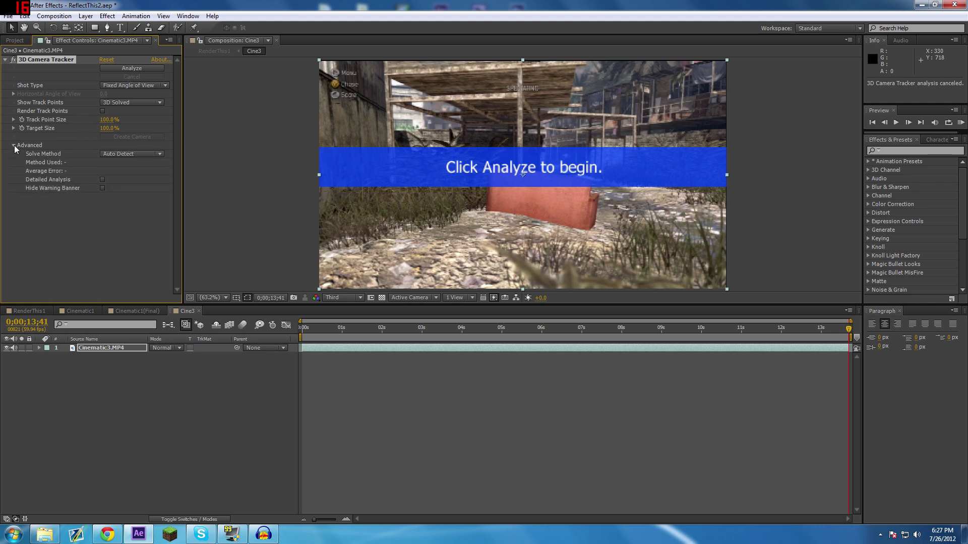
left_click(101, 178)
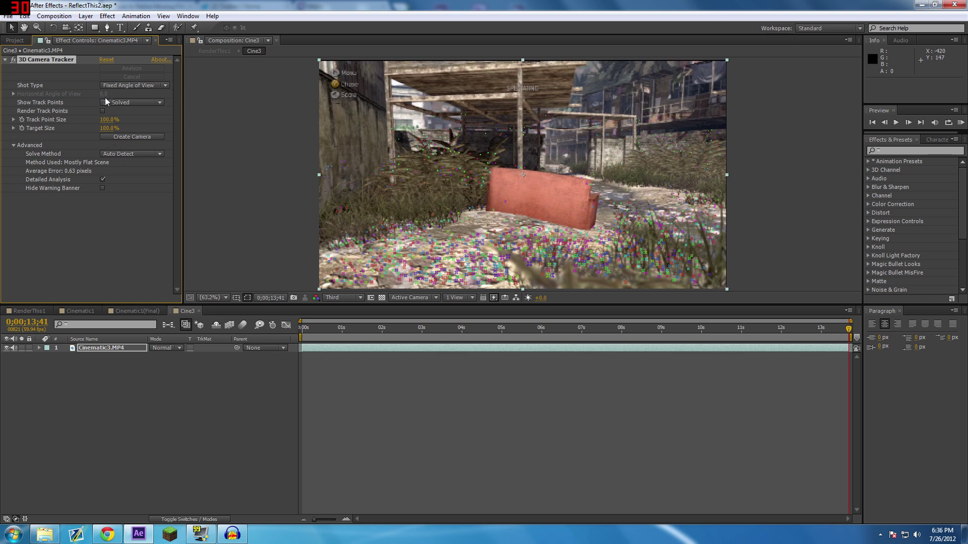
Step: Show the tracker's solved points and set the target from three points on the red couch
left_click(134, 385)
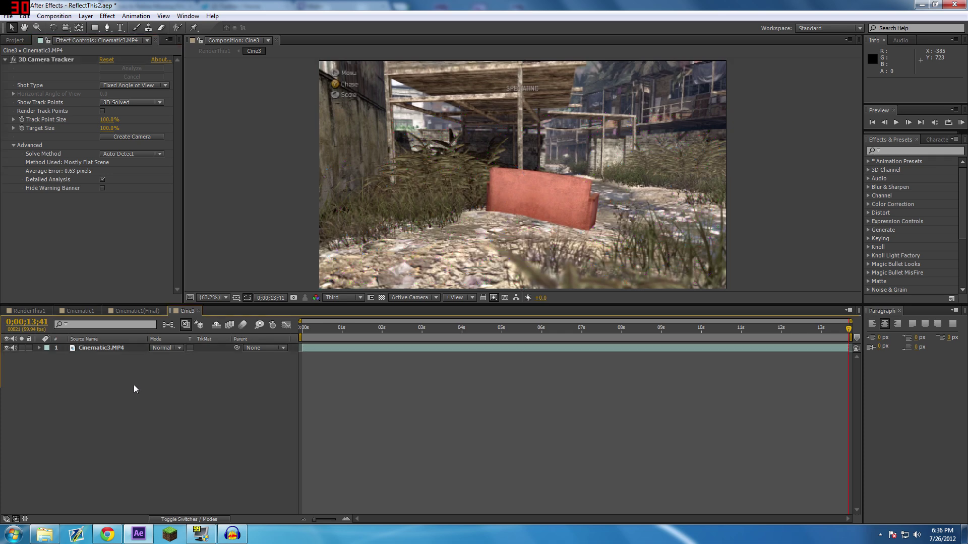
left_click(129, 350)
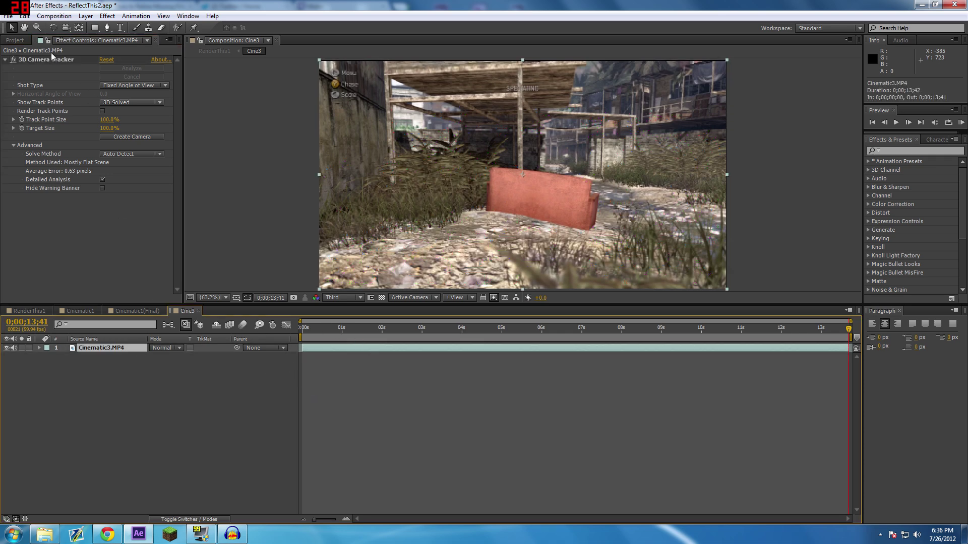
left_click(40, 60)
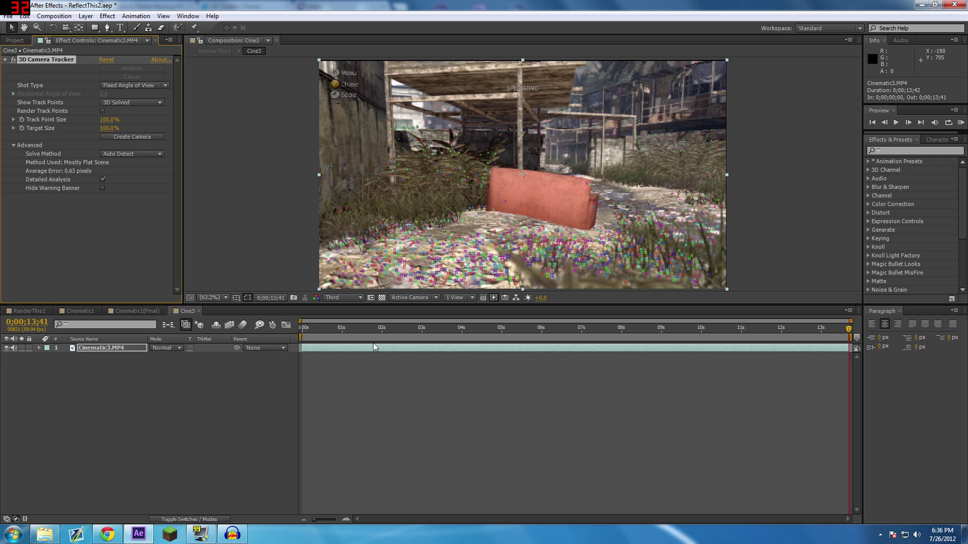
left_click_drag(343, 329, 496, 328)
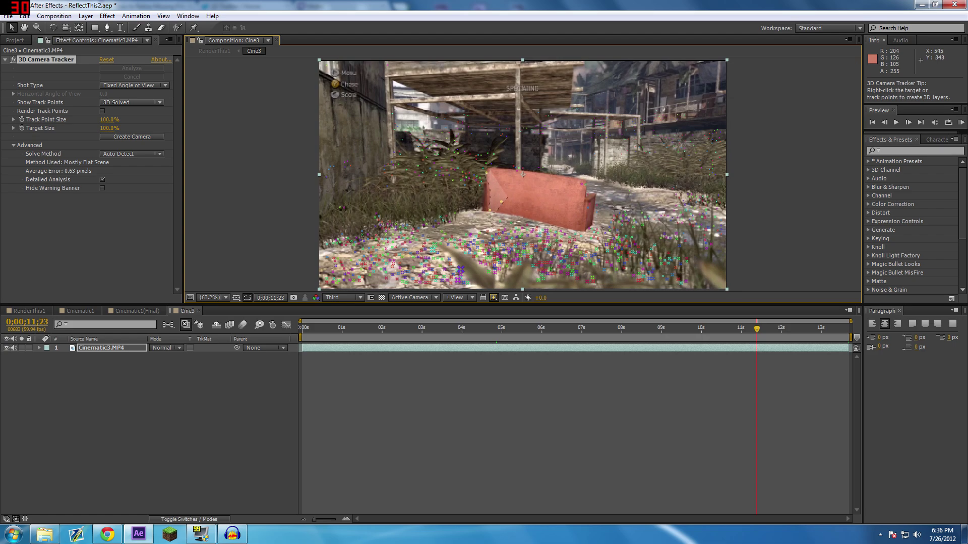
left_click(496, 190)
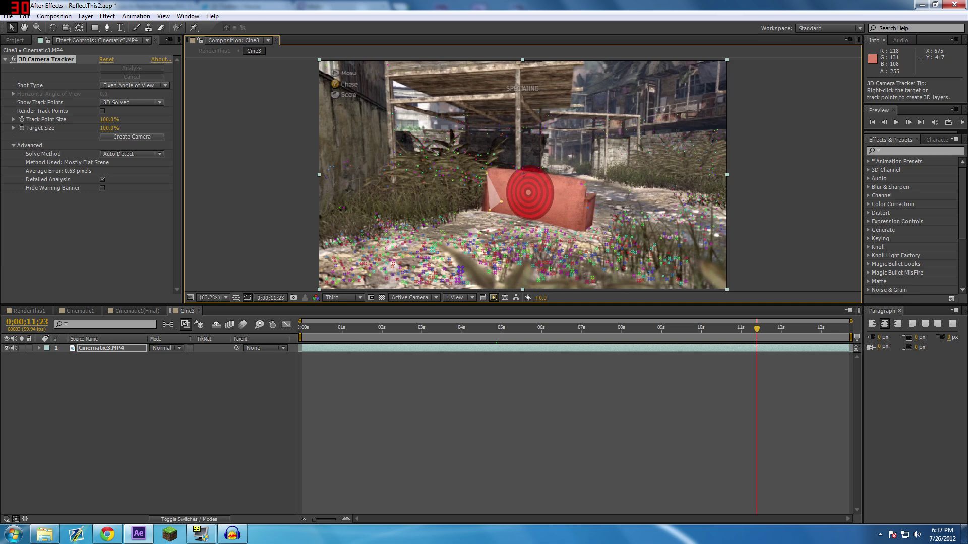
Step: Create a tracked text layer and camera, lower it and tilt its Y orientation onto the couch
right_click(528, 193)
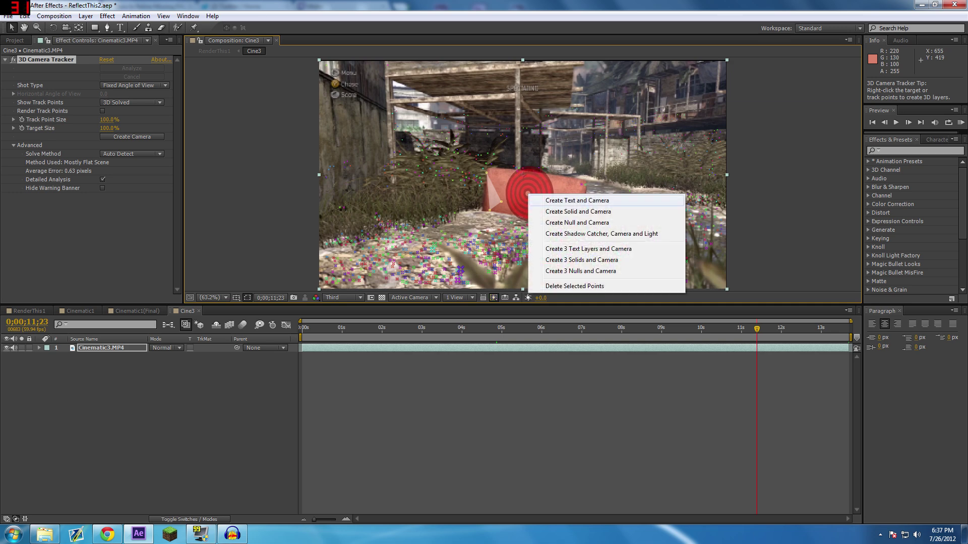
left_click(541, 201)
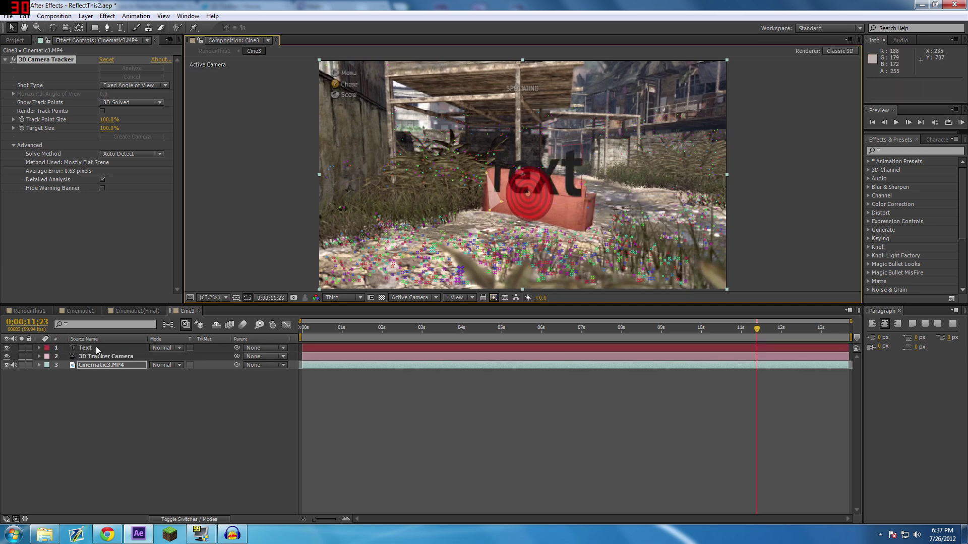
left_click(97, 348)
left_click_drag(528, 173, 527, 262)
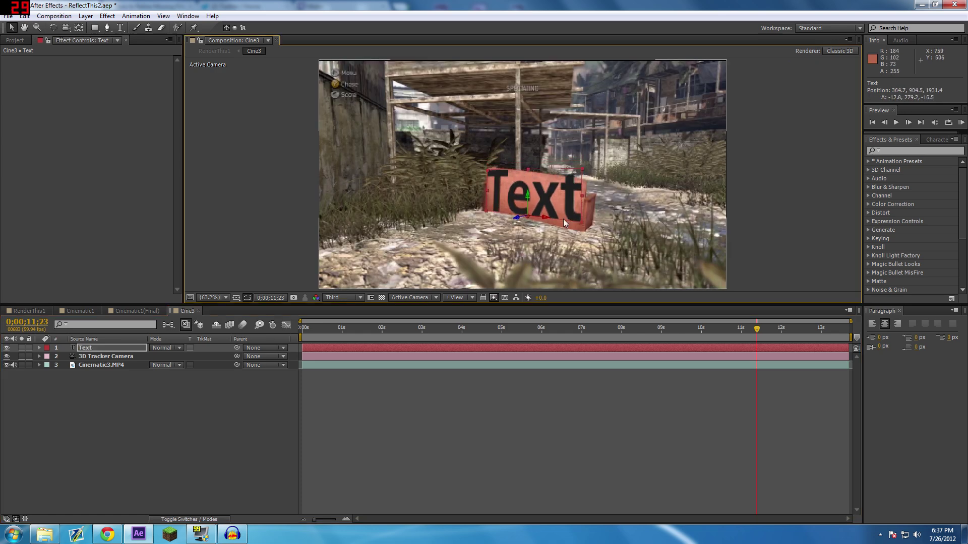
key("r")
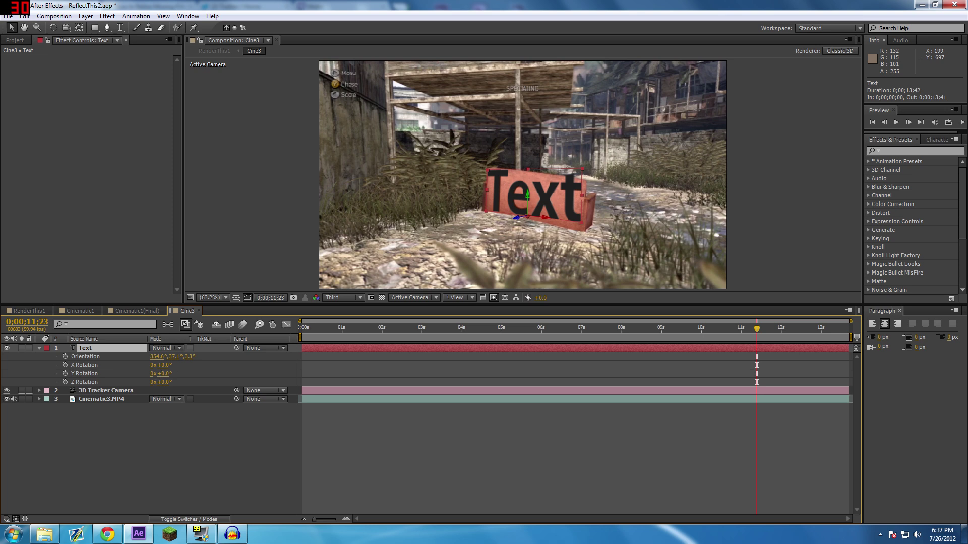
left_click(85, 356)
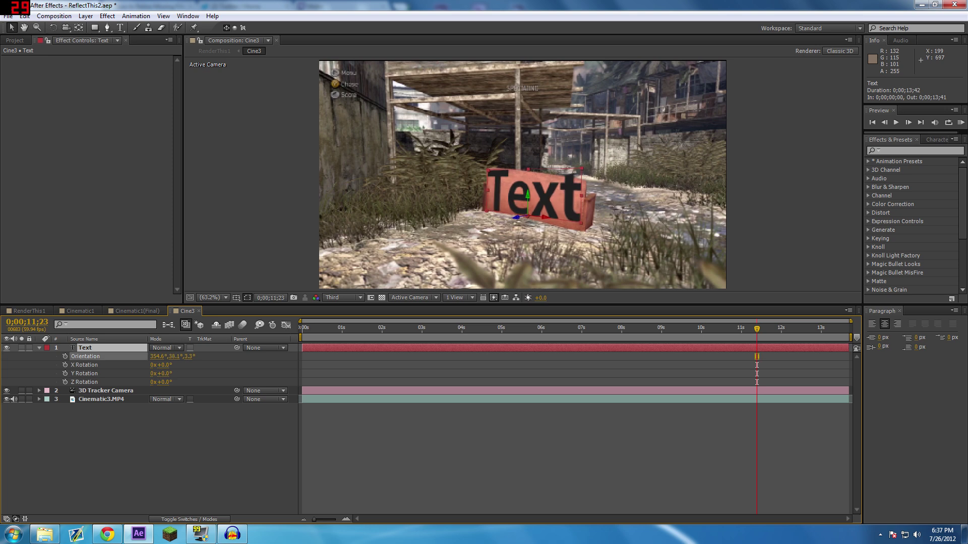
key("Return")
left_click_drag(190, 356, 202, 356)
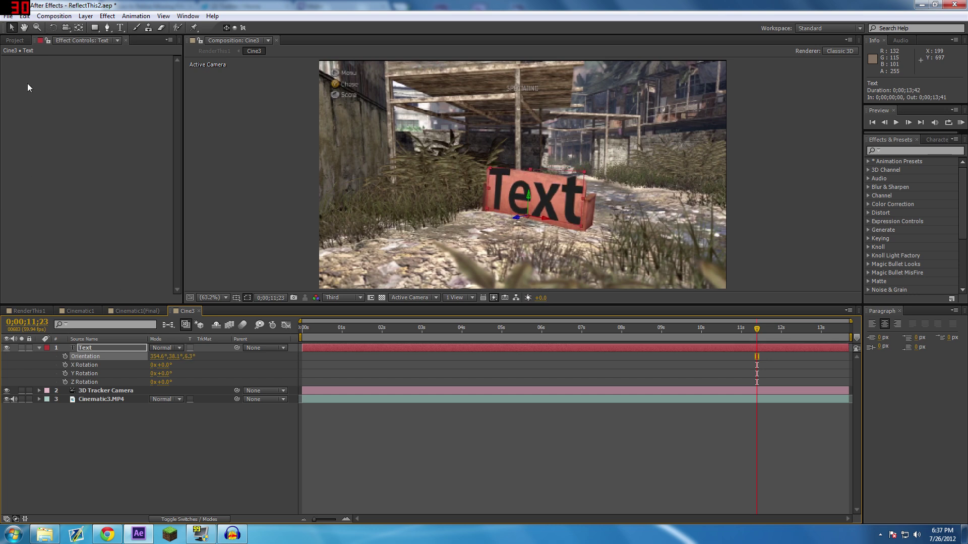
Step: Select the placeholder text and set the font size to 6 px
left_click(120, 27)
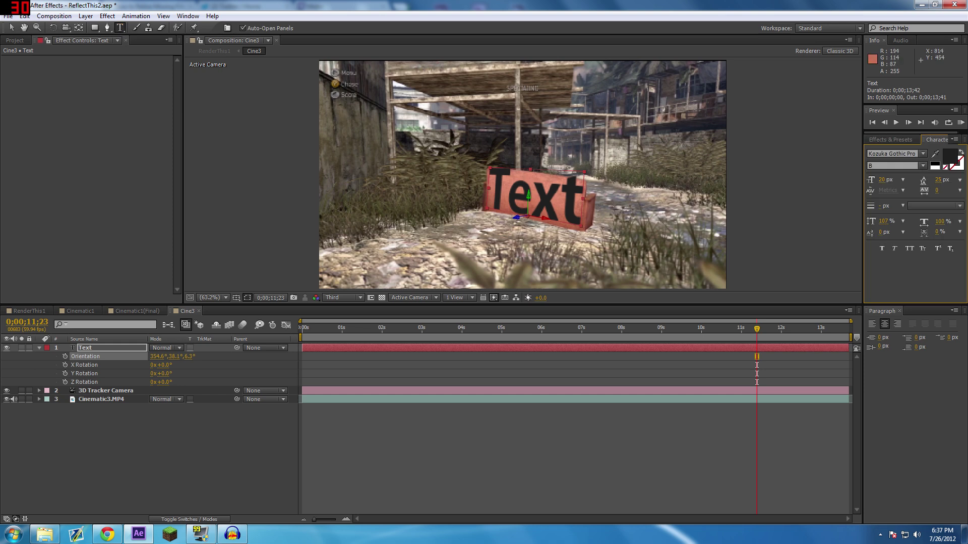
double_click(578, 206)
left_click(883, 179)
type("0.1")
key("Return")
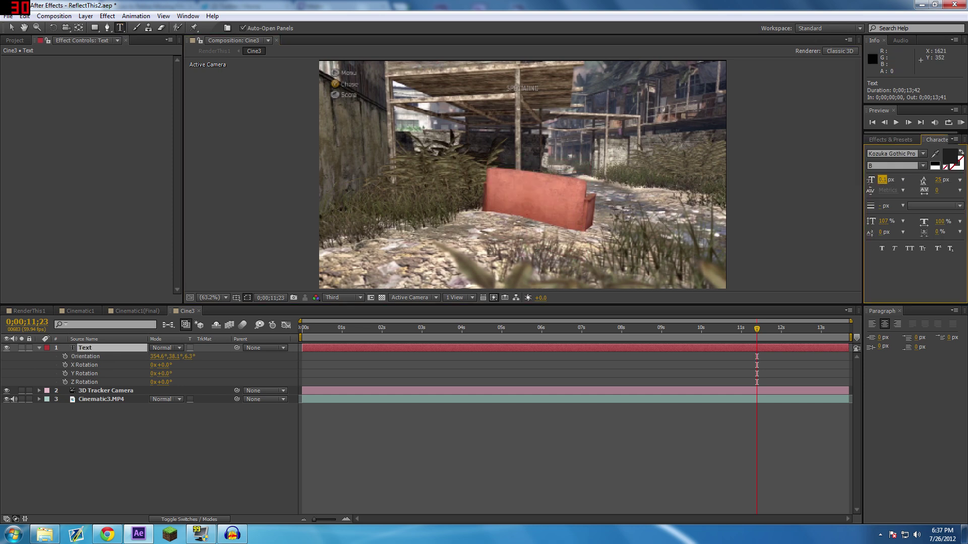
mouse_move(871, 180)
left_mouse_down()
mouse_move(900, 180)
mouse_move(877, 182)
left_mouse_up()
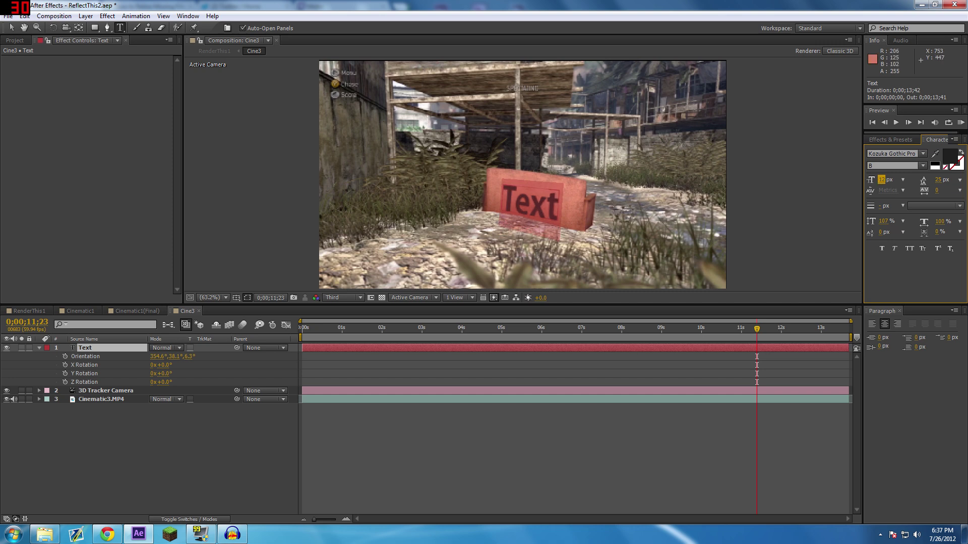
Step: Type 'RazoR Reflect' with 'In' on a second line, then adjust line spacing and size
type("R")
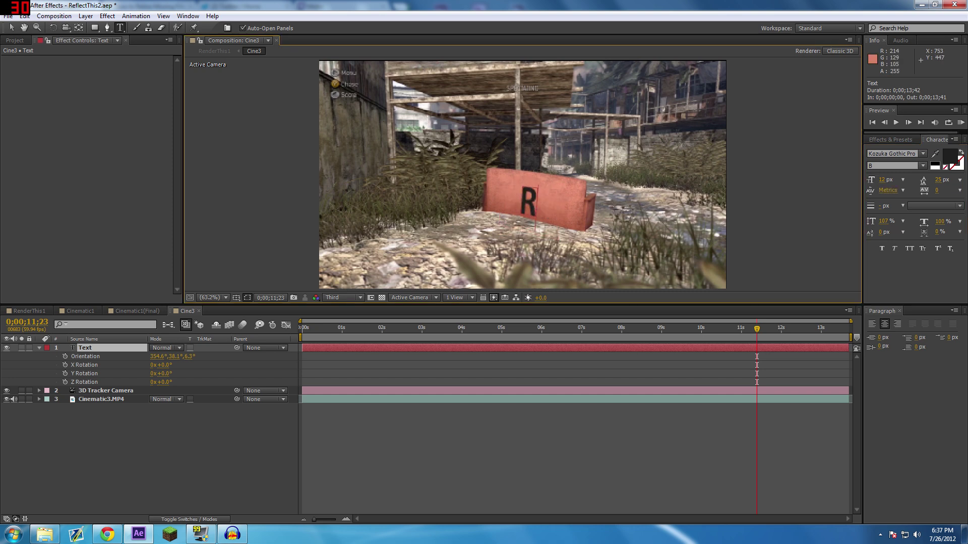
type("azoR")
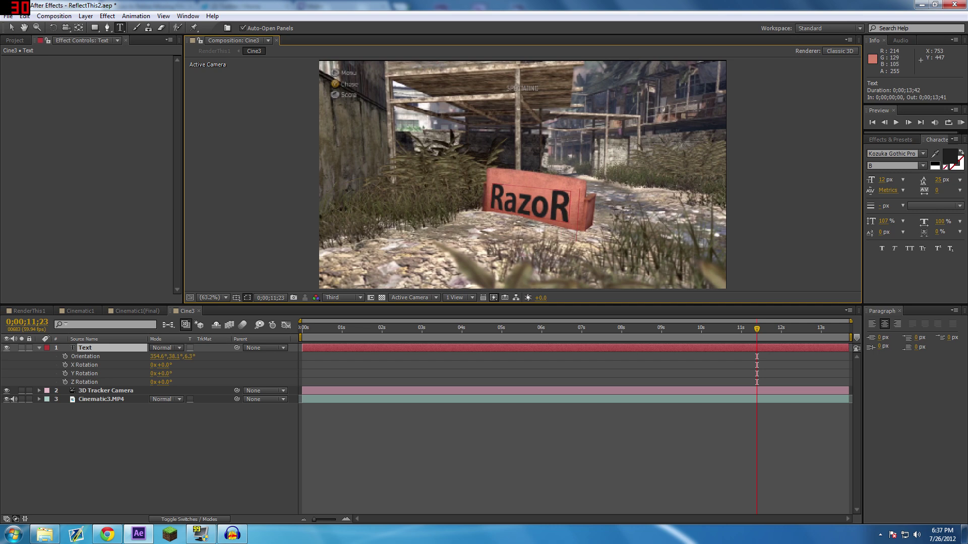
type(" Reflect")
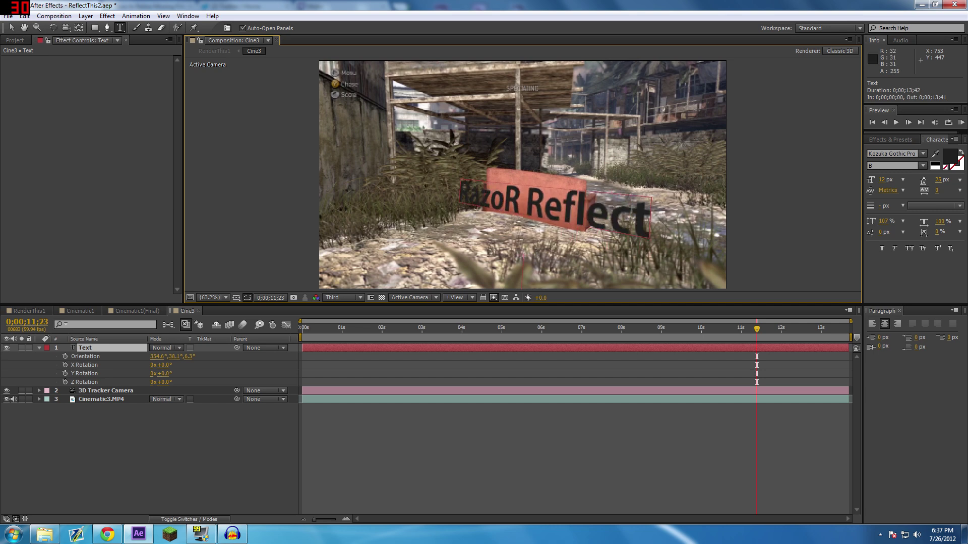
key("Return")
type("IN")
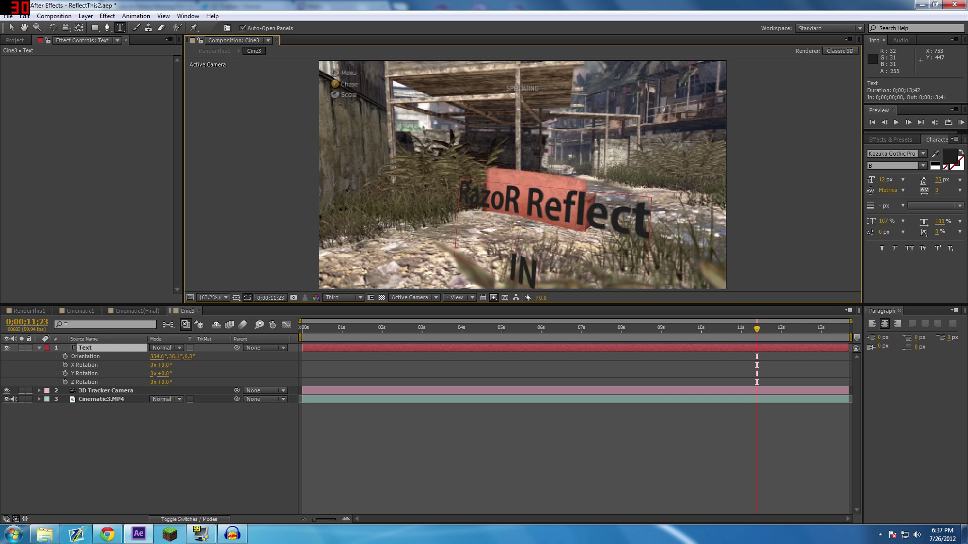
key("BackSpace")
type("n")
double_click(541, 285)
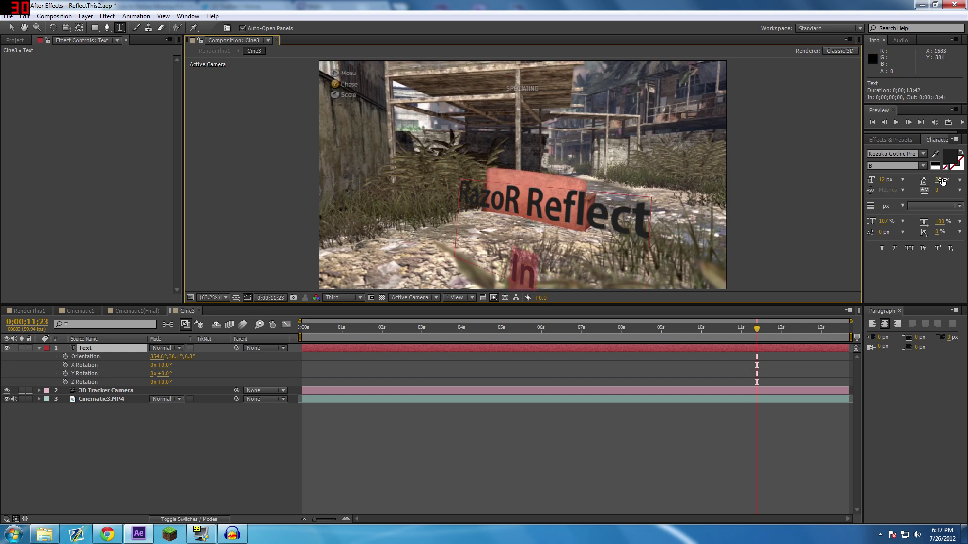
left_click_drag(942, 183, 941, 181)
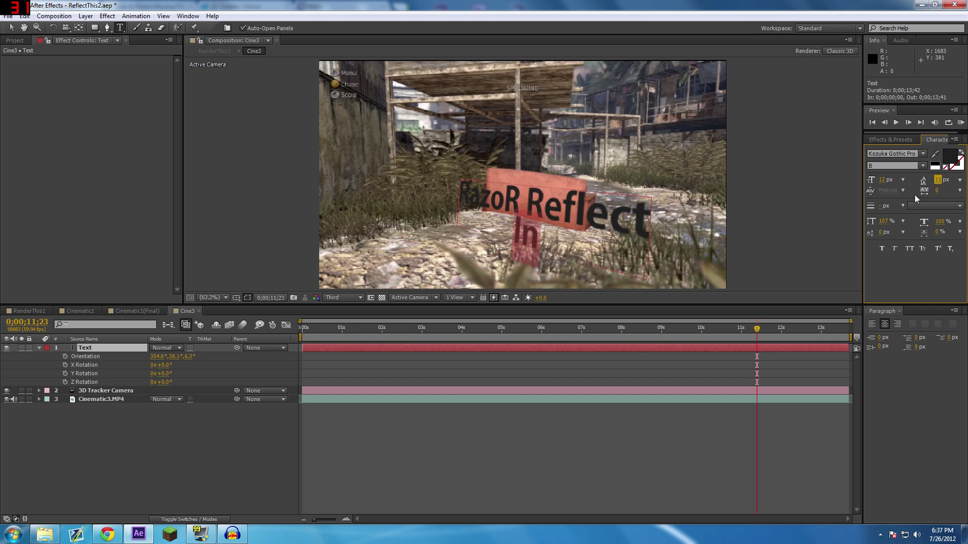
key("ctrl+a")
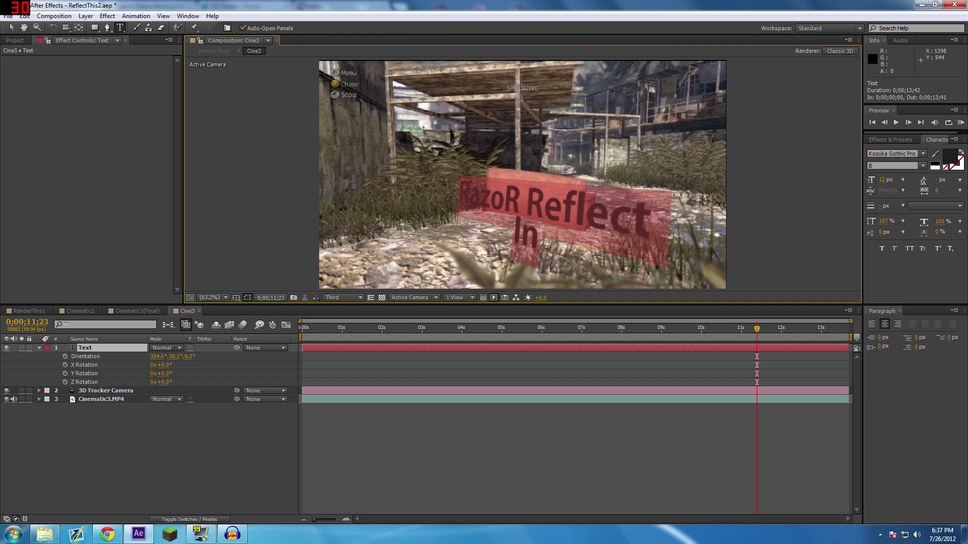
left_click_drag(883, 180, 877, 181)
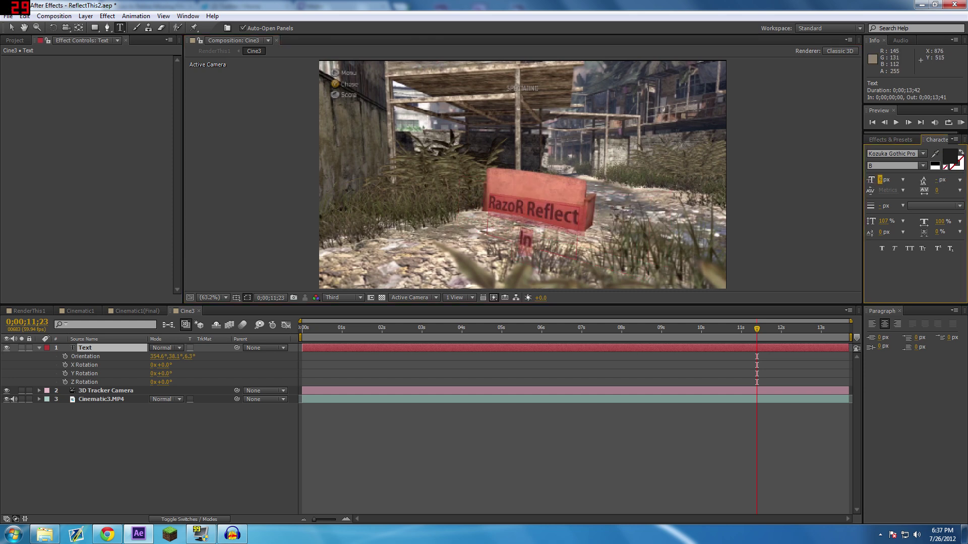
Step: Return the font size to 6 px and move the text up on the sign
left_click(531, 237)
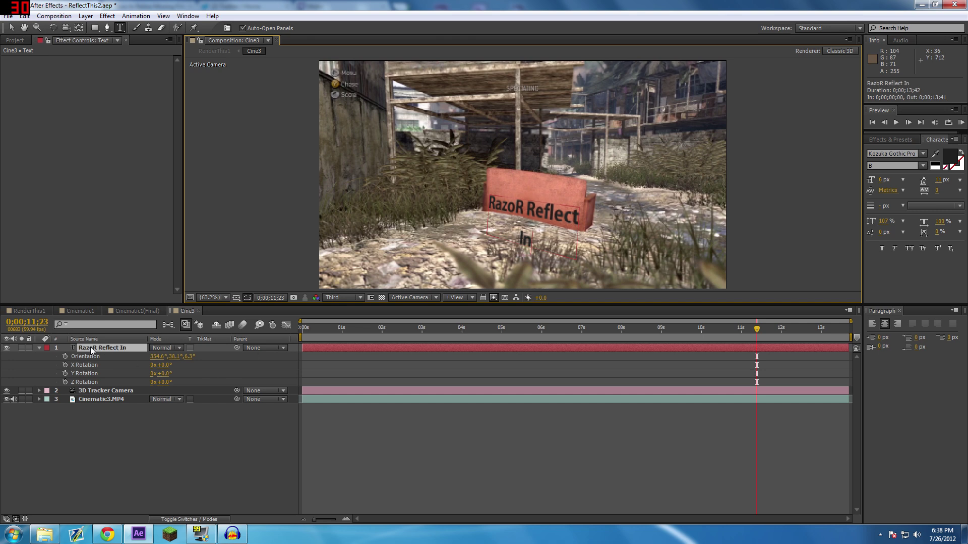
left_click(10, 27)
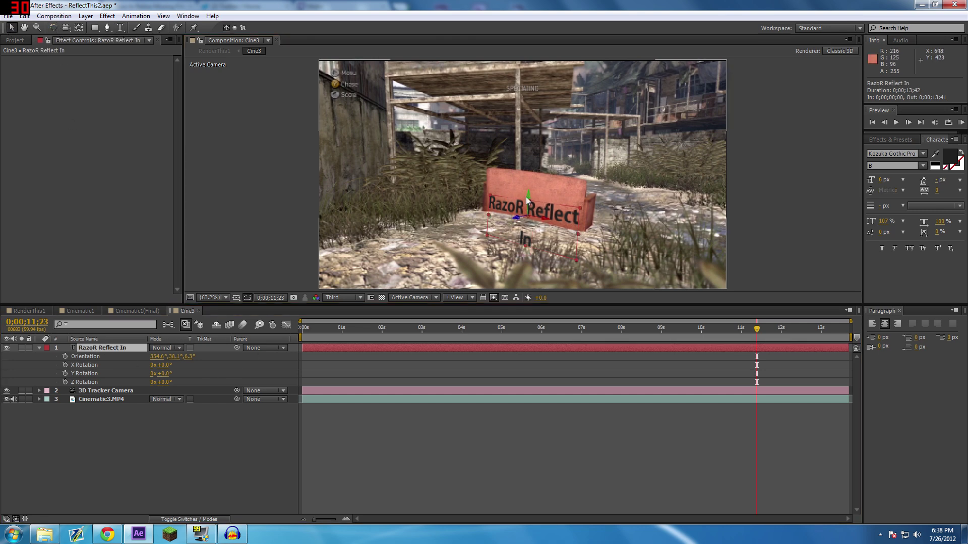
left_click_drag(525, 197, 525, 104)
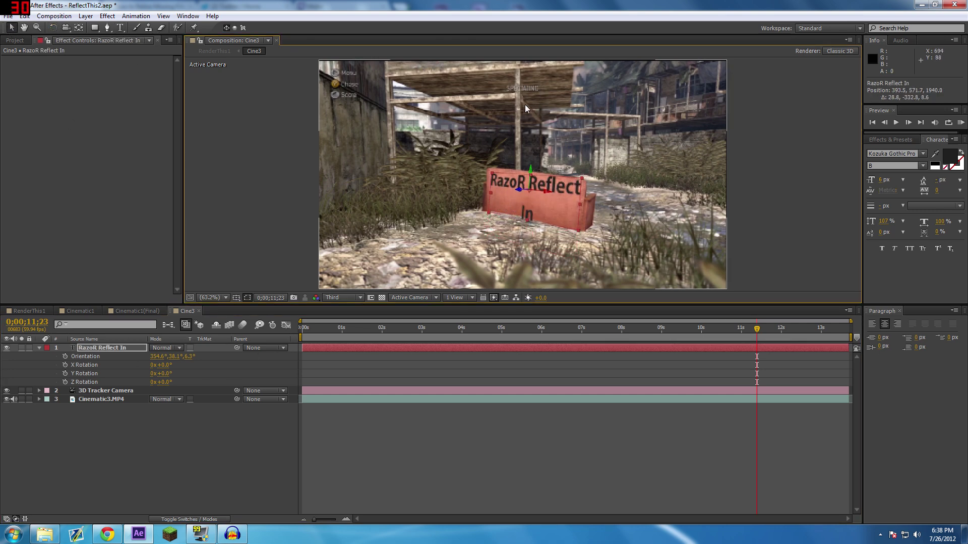
Step: Set the 'In' line's leading to 7 px and nudge the text down onto the couch
left_click(120, 28)
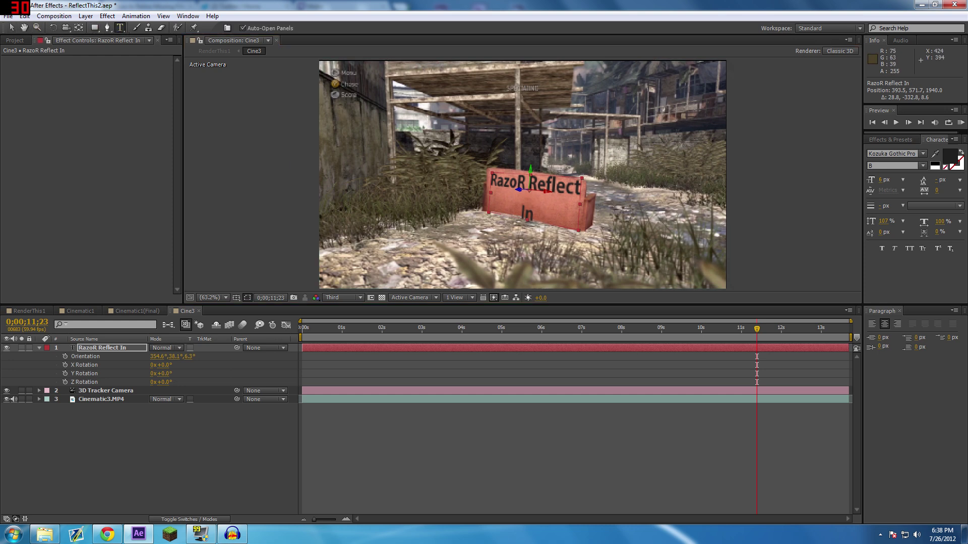
double_click(534, 215)
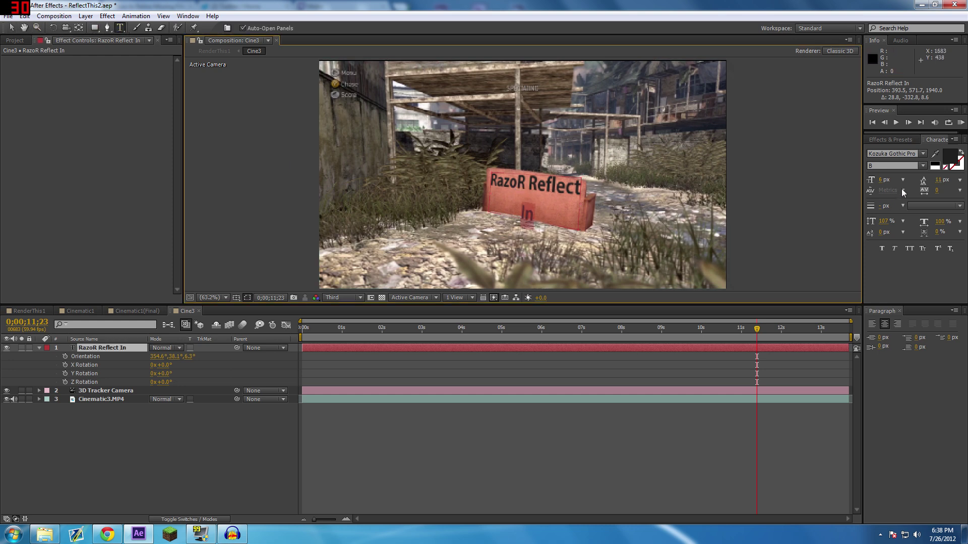
left_click_drag(938, 183, 935, 180)
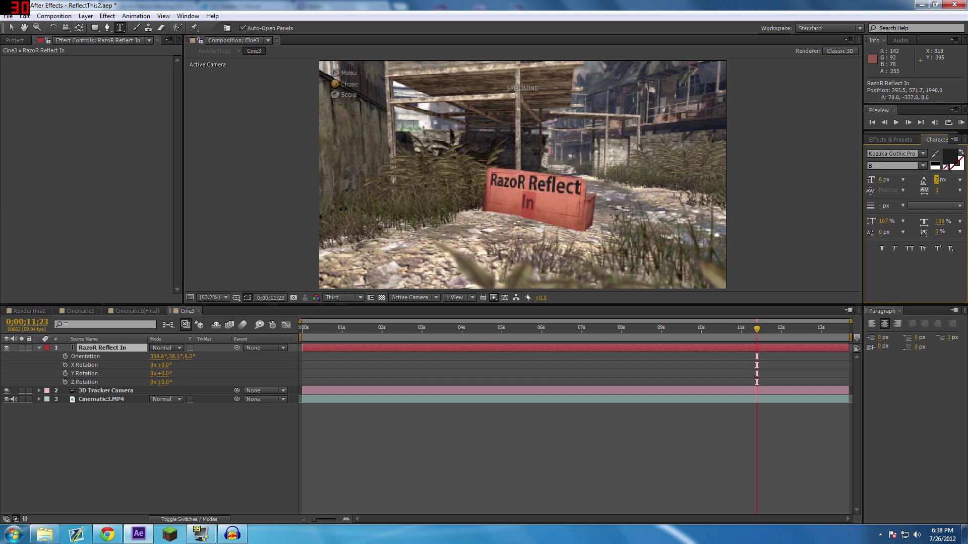
left_click(582, 187)
left_click(11, 28)
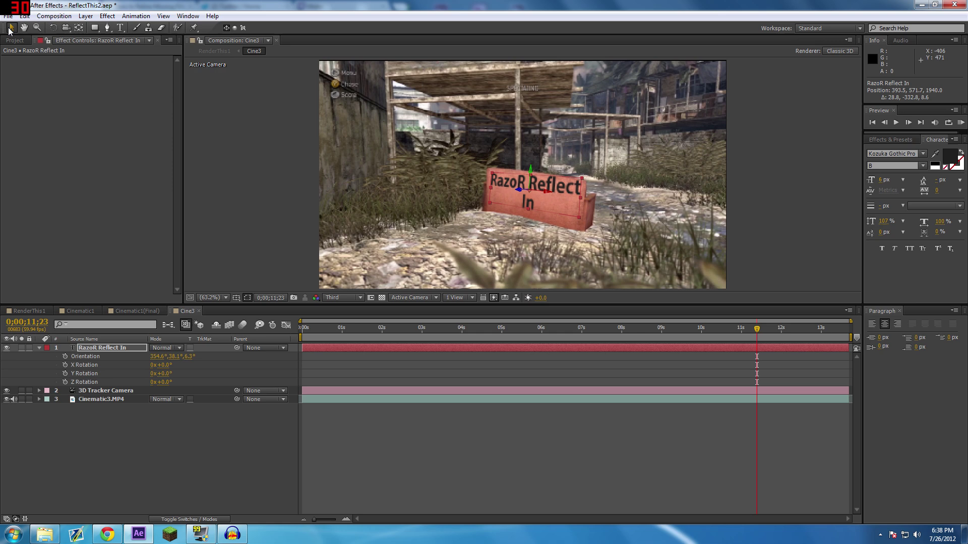
left_click_drag(529, 181, 529, 186)
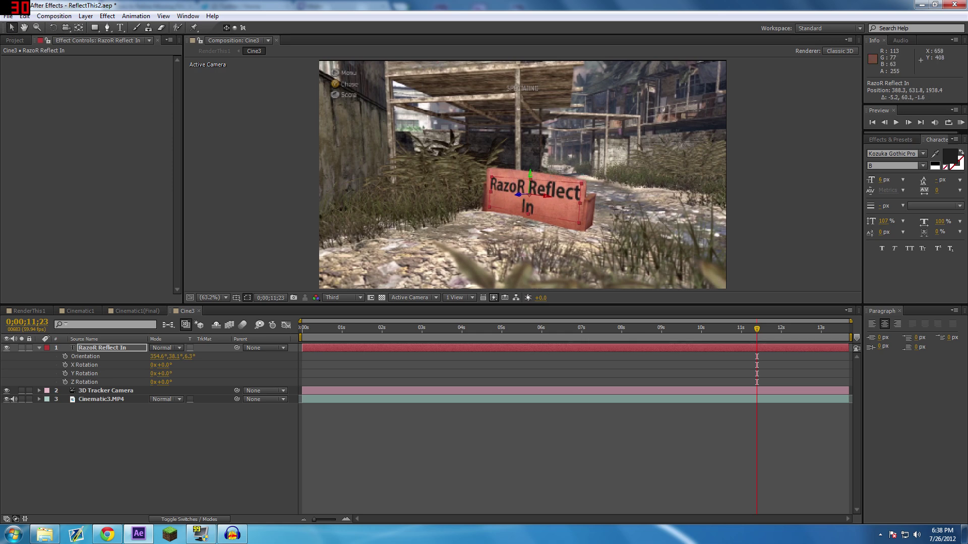
Step: Scrub the clip to check the text stays locked, ending at frame 0
left_click_drag(331, 330, 714, 338)
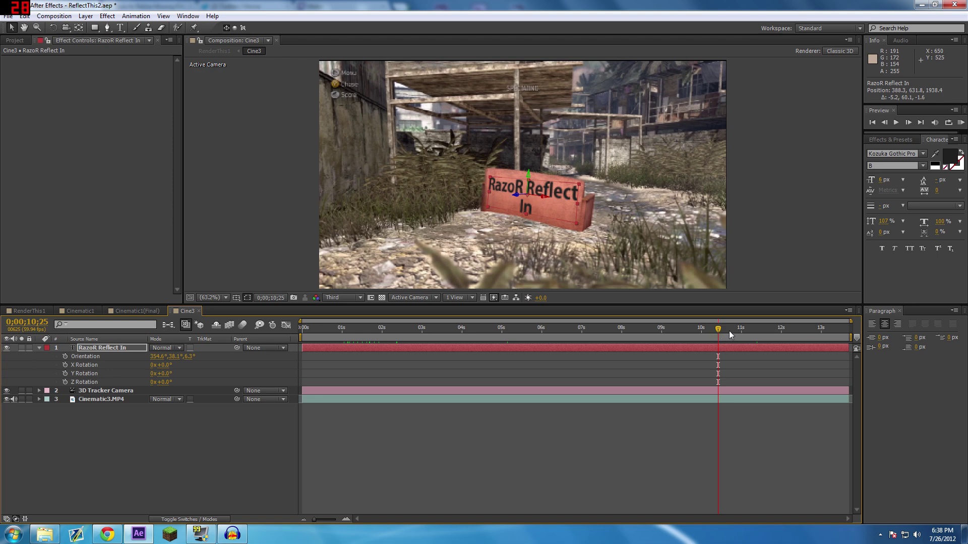
left_click_drag(322, 331, 614, 348)
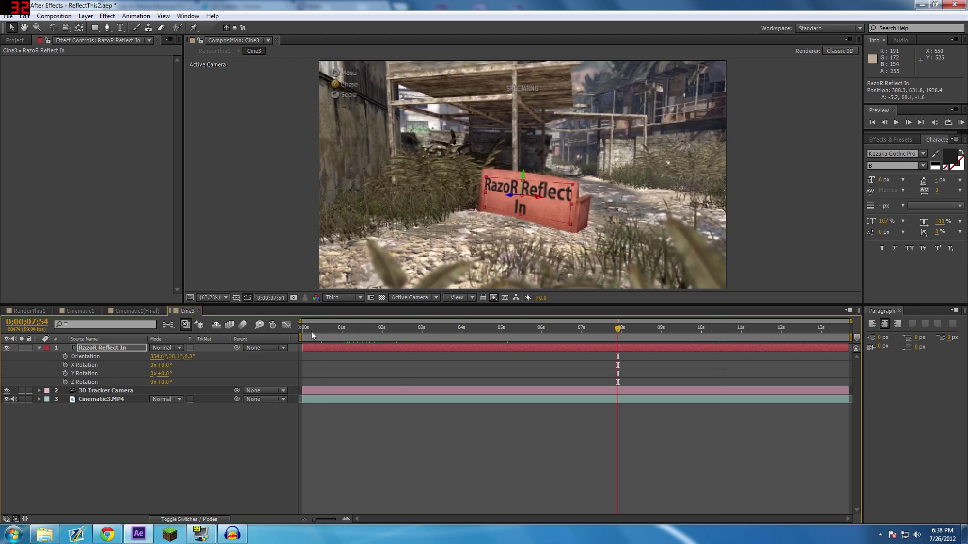
left_click(303, 330)
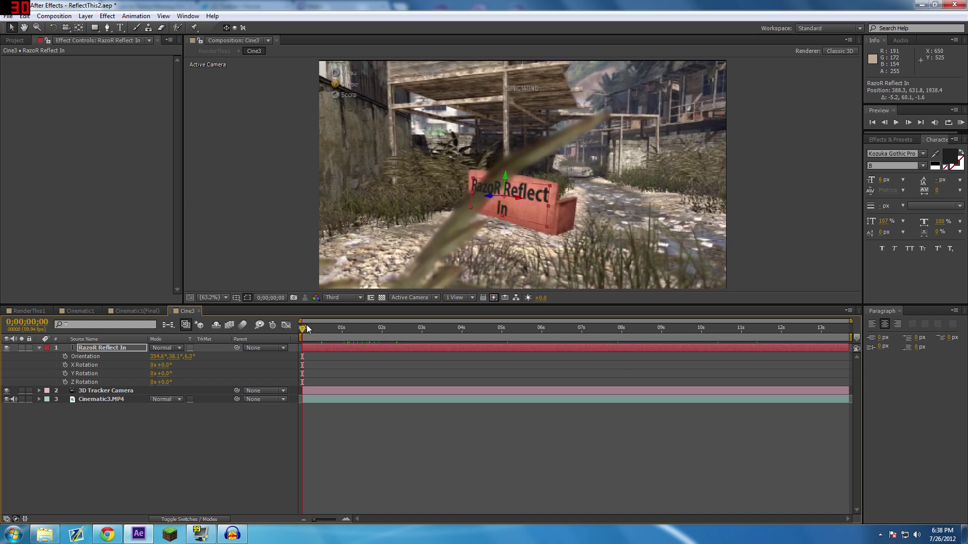
Step: Duplicate Cinematic3.MP4 and move the copy above the RazoR Reflect In text layer
left_click(39, 348)
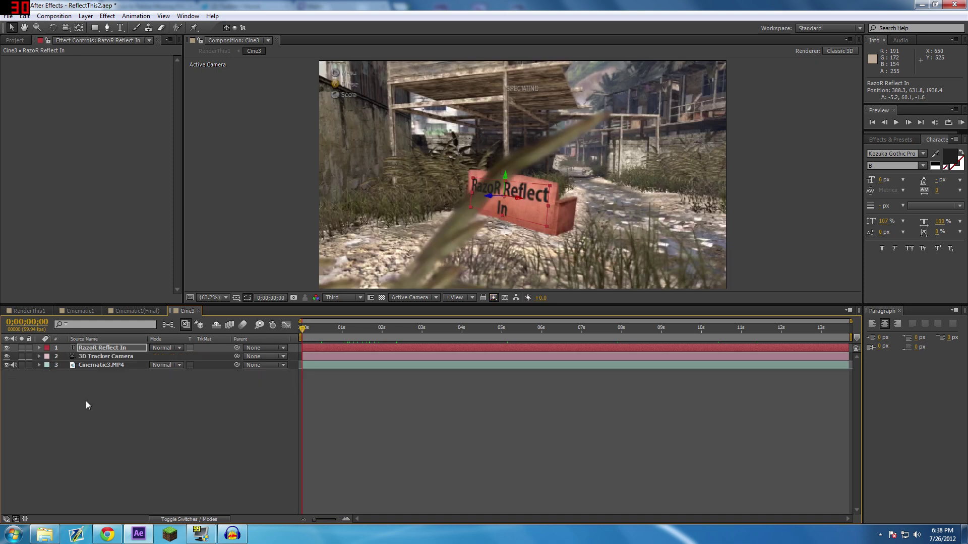
left_click(106, 365)
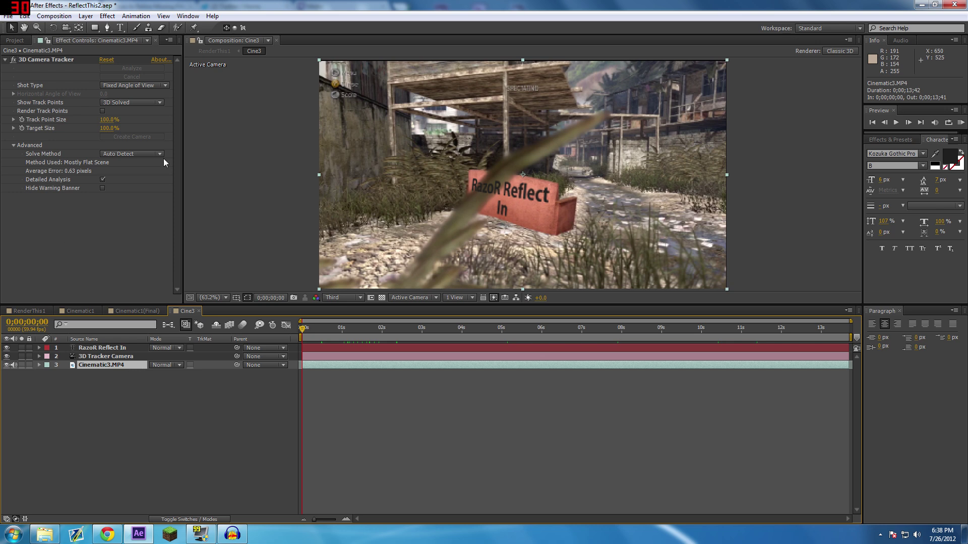
key("ctrl+d")
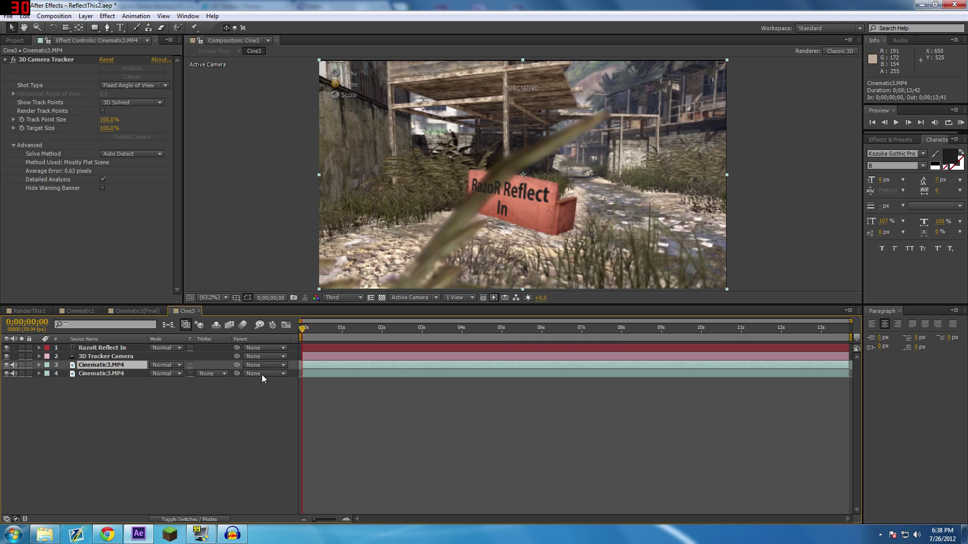
left_click_drag(124, 365, 125, 347)
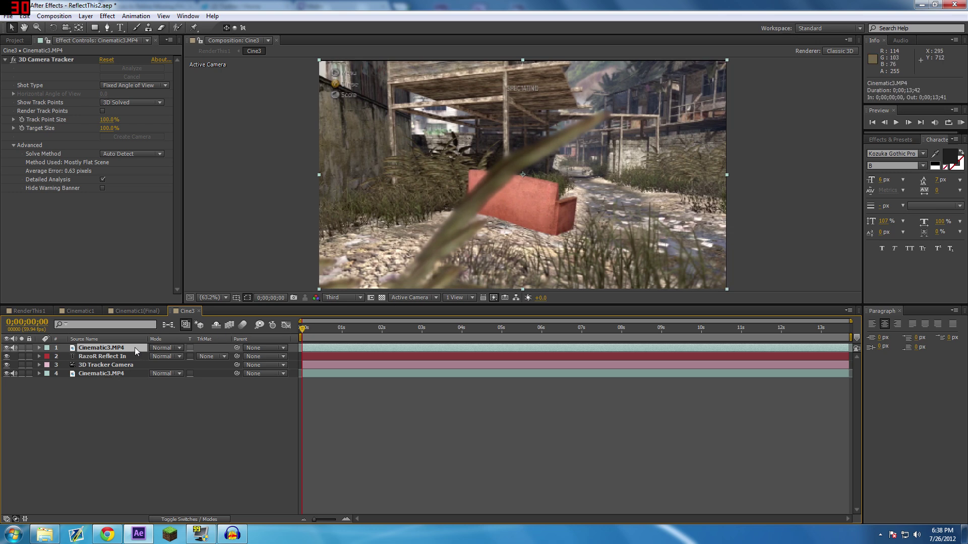
left_click(108, 28)
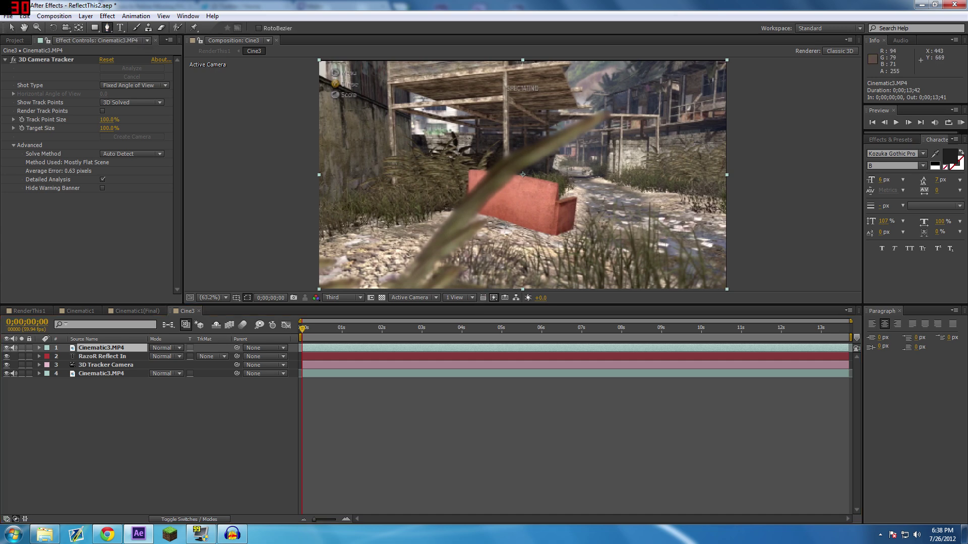
Step: At 100% view, start Mask 1 along the leaf's upper edge up to its tip
key("slash")
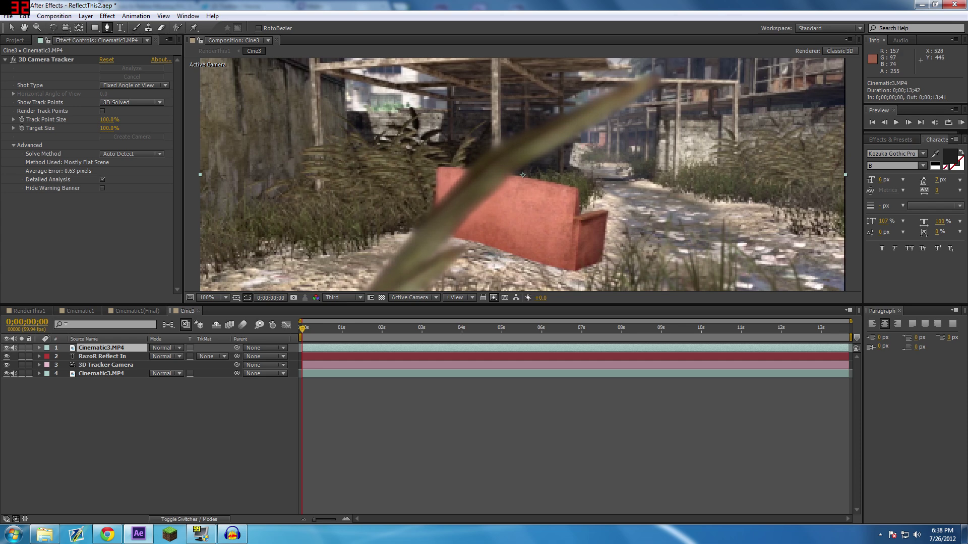
key("space")
left_click_drag(522, 175, 548, 181)
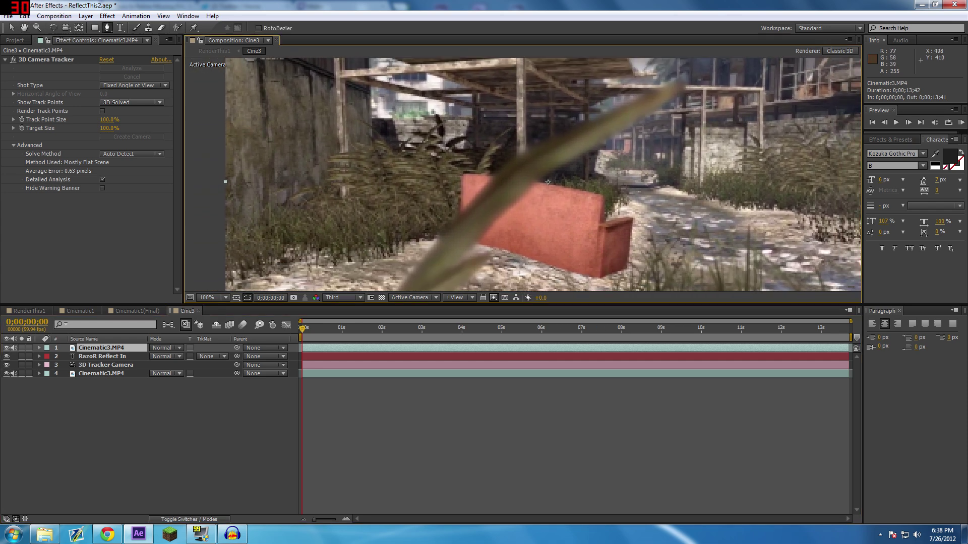
key("space")
left_click_drag(548, 182, 485, 210)
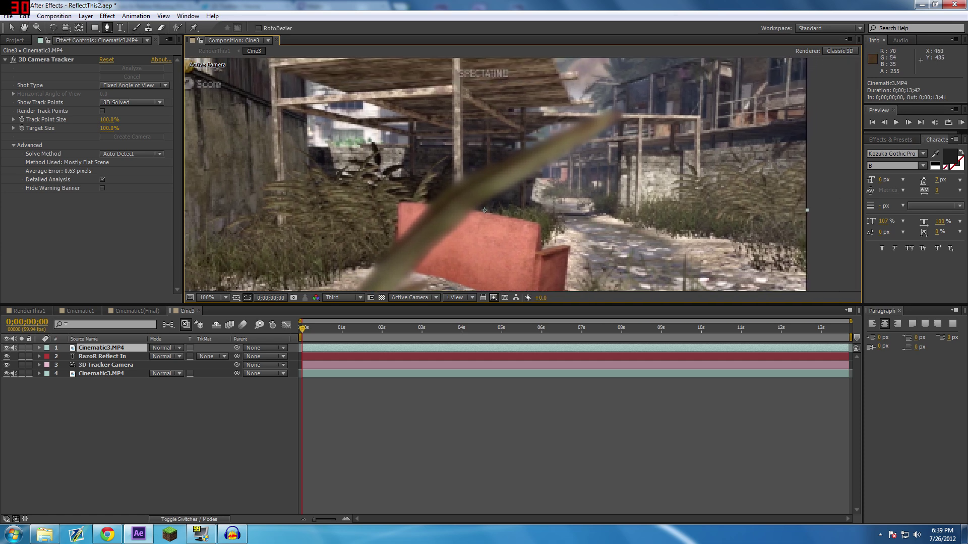
left_click(393, 247)
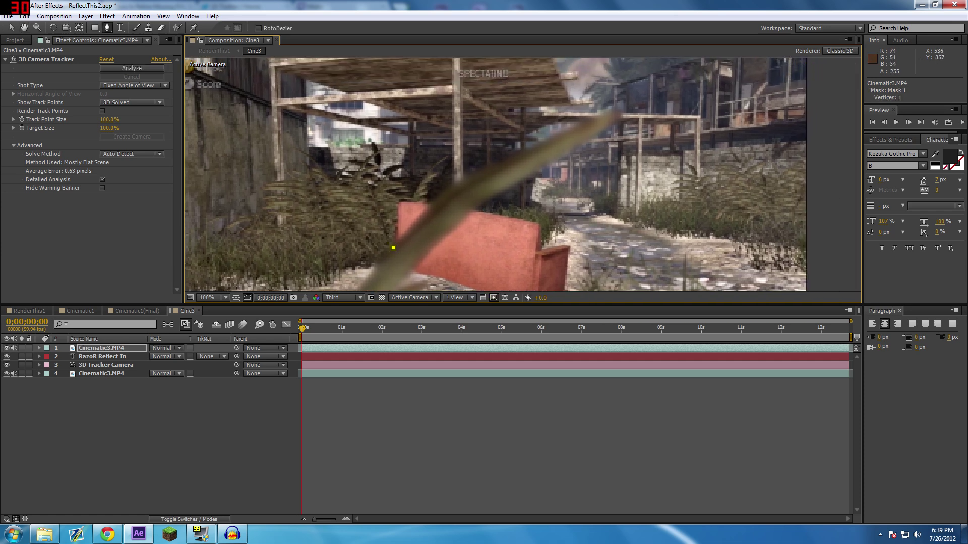
left_click(430, 208)
left_click(469, 179)
left_click(515, 157)
left_click(611, 108)
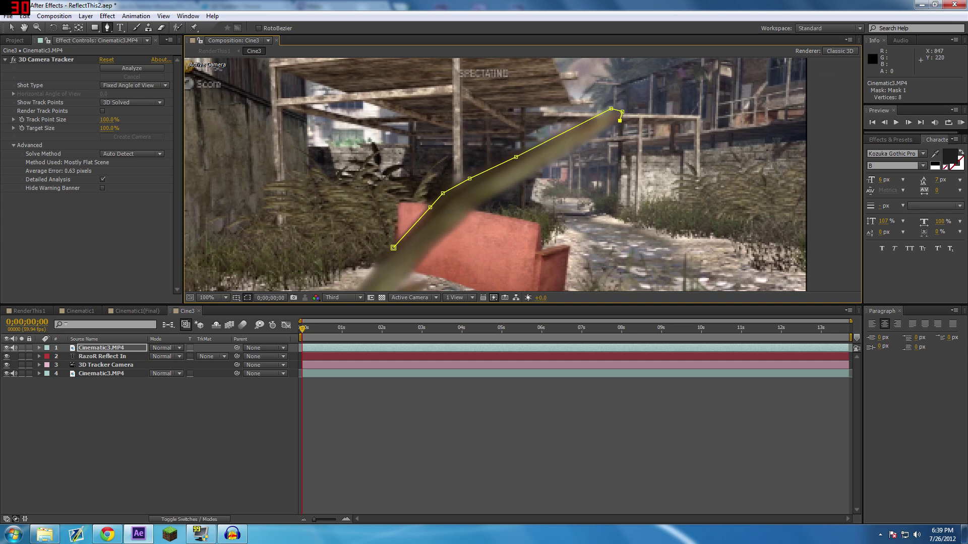
Step: Trace the mask back down the leaf's lower edge toward its bottom
left_click(578, 145)
left_click(526, 177)
left_click(483, 205)
left_click(467, 216)
left_click(431, 247)
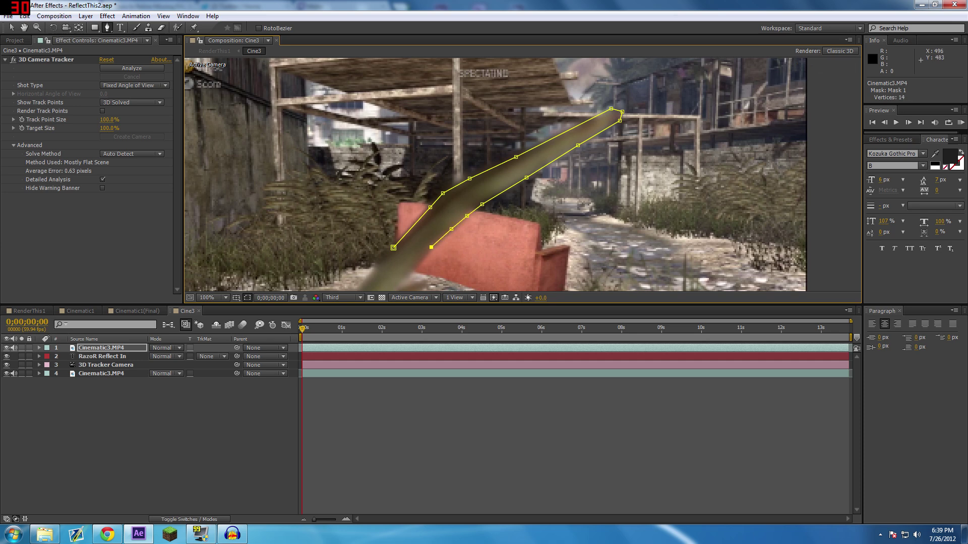
left_click_drag(411, 272, 415, 219)
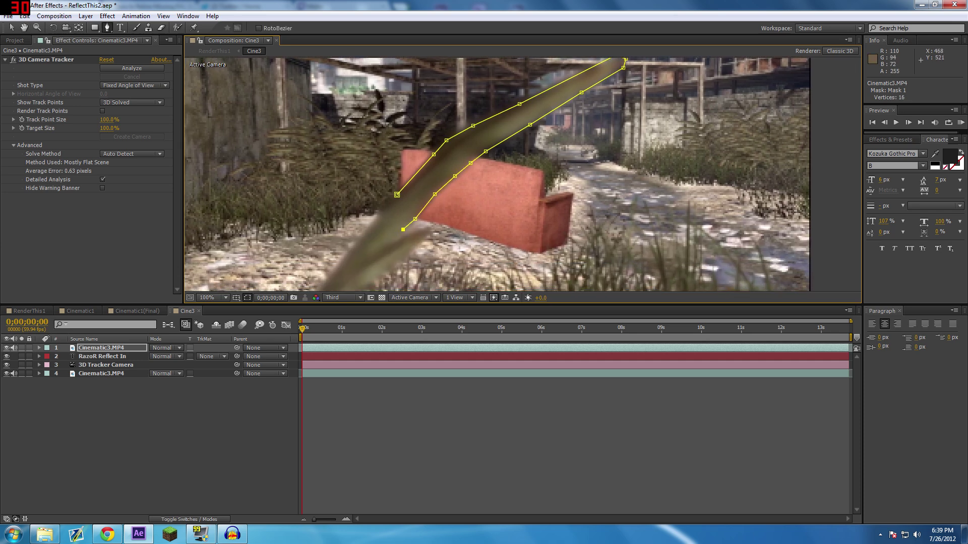
left_click(403, 229)
left_click(407, 237)
Step: Outline the leaf's notch and base, close Mask 1, and deselect to check the result
left_click(431, 230)
left_click(423, 239)
left_click(384, 272)
left_click(357, 204)
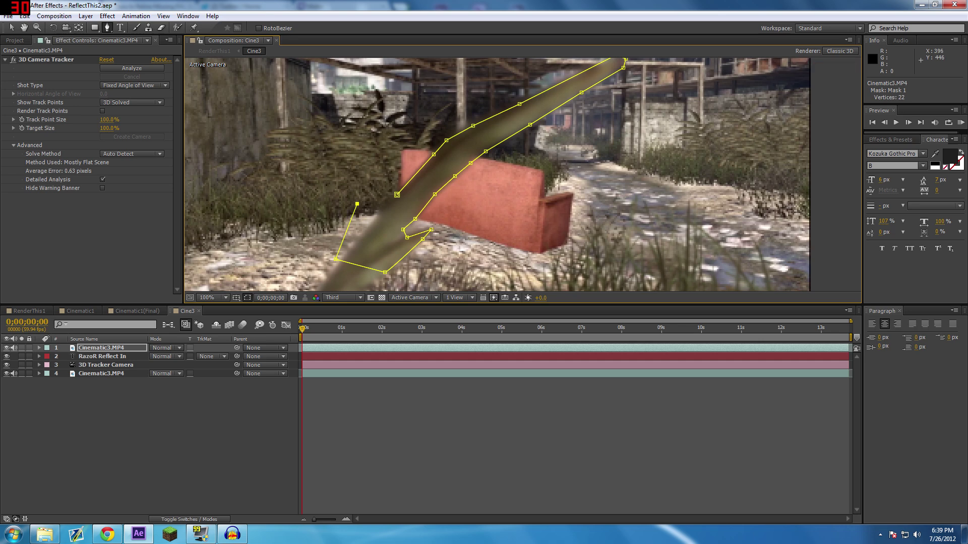
left_click(397, 194)
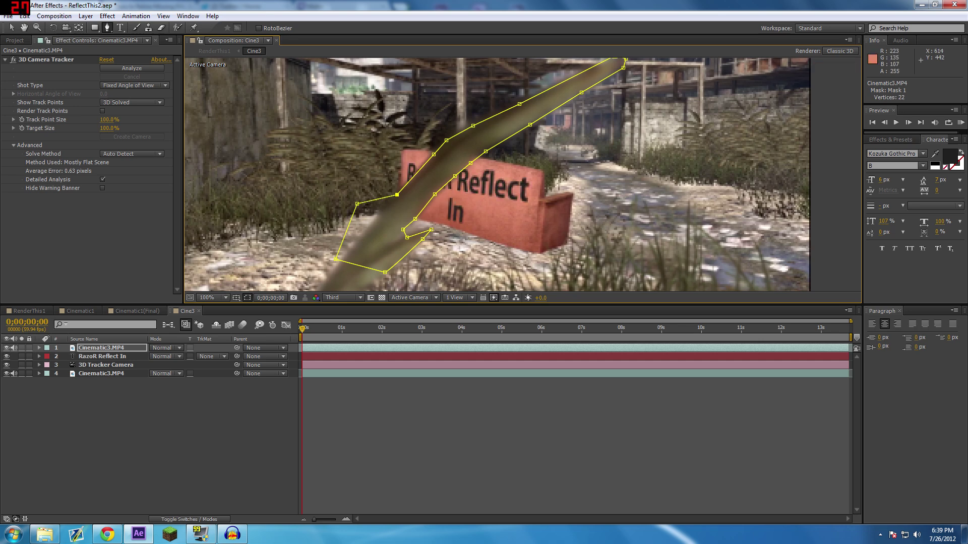
left_click(228, 388)
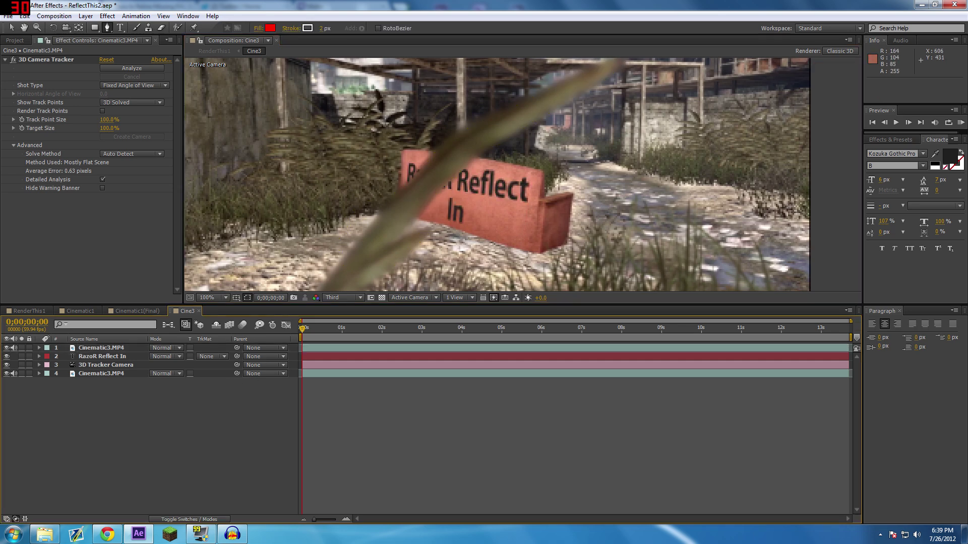
Step: Preview the composition at Full resolution and feather the top layer's Mask 1 by 10 pixels
left_click(346, 300)
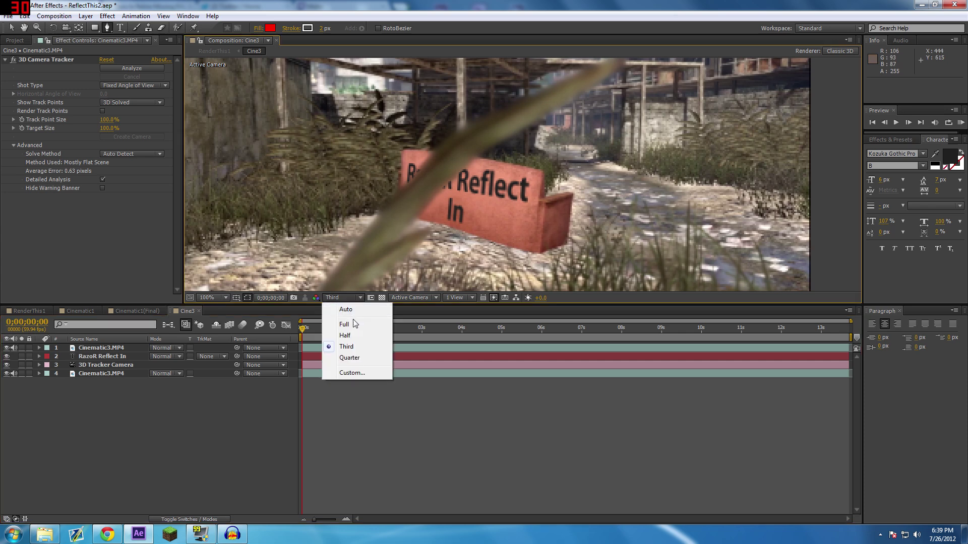
left_click(336, 318)
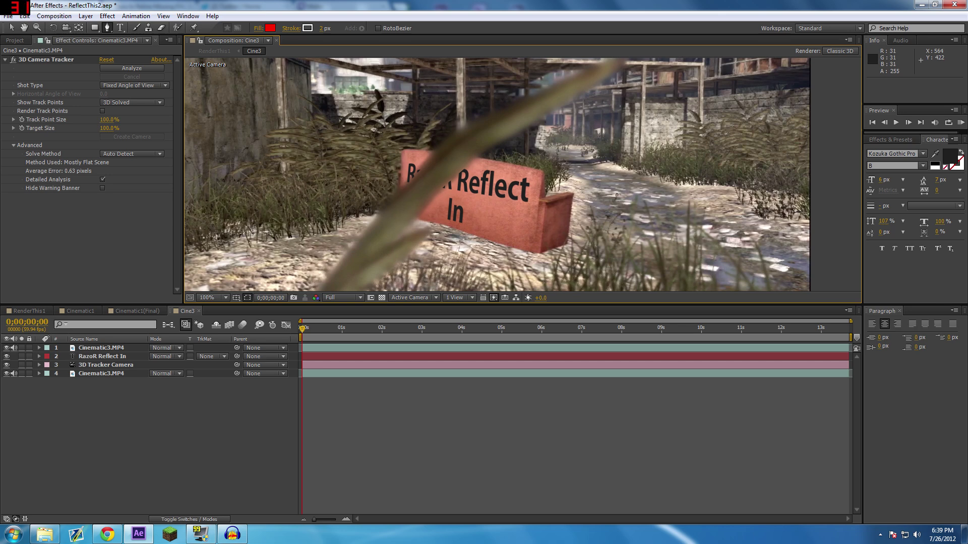
left_click(125, 347)
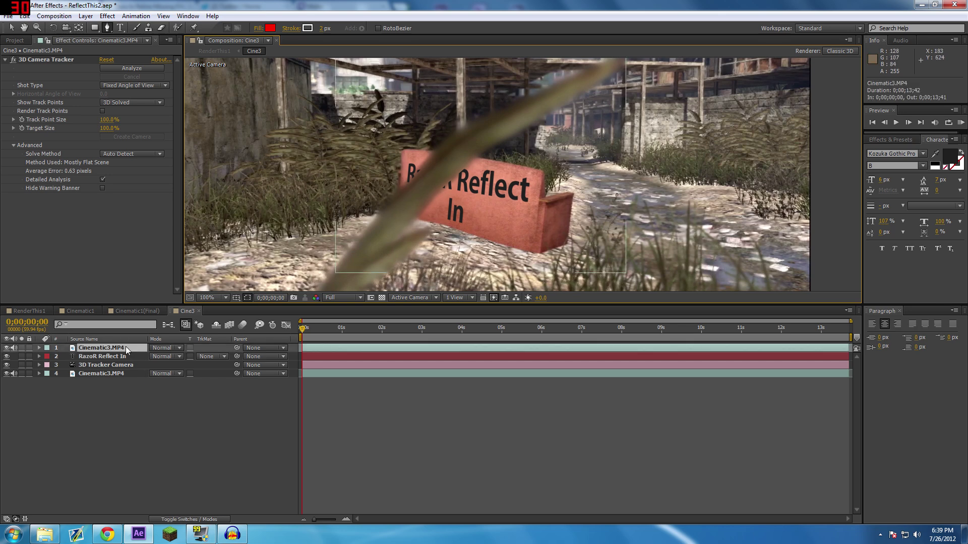
key("m")
key("m")
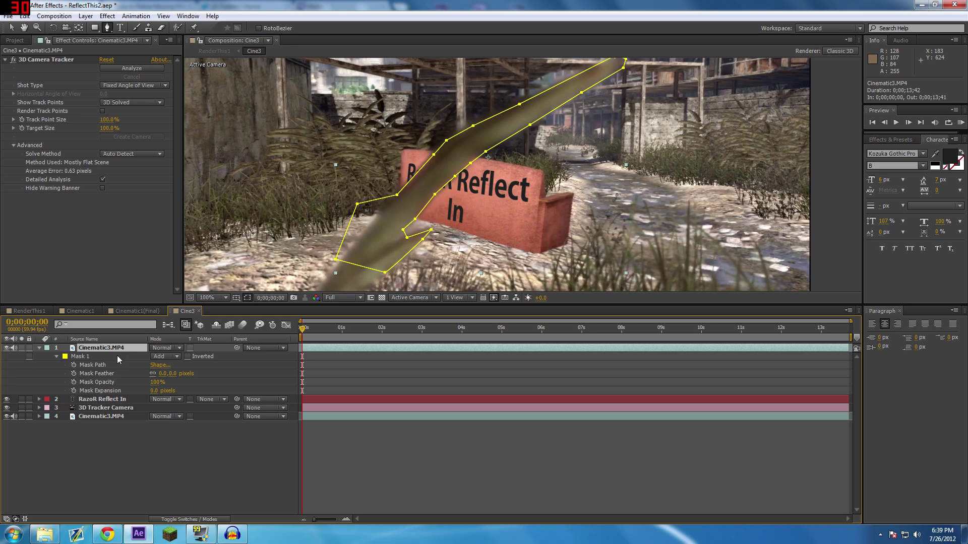
left_click(8, 16)
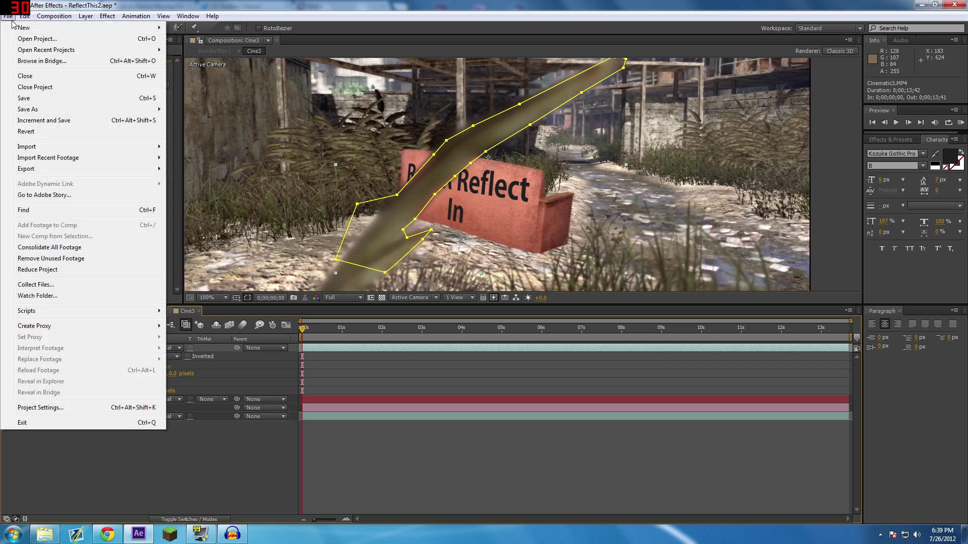
left_click(24, 15)
key("v")
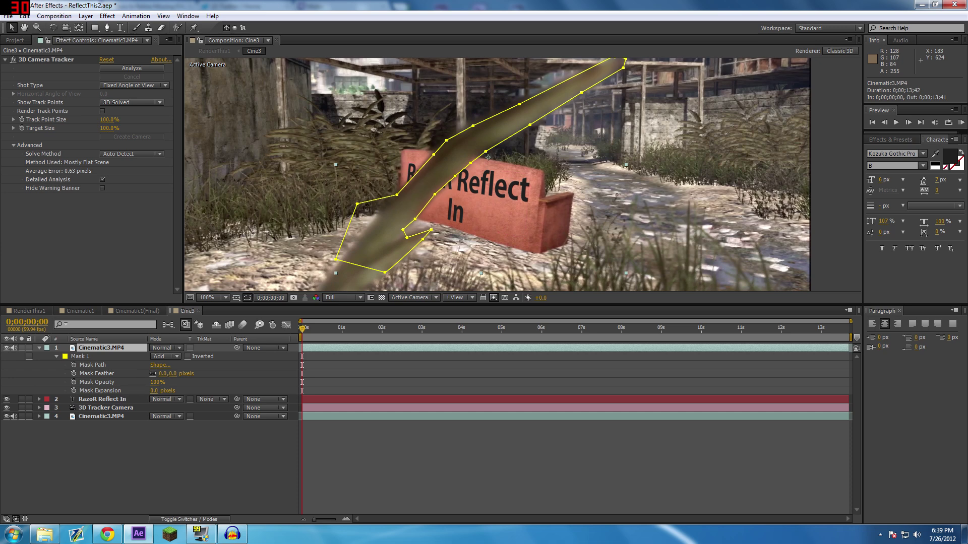
left_click_drag(162, 373, 184, 373)
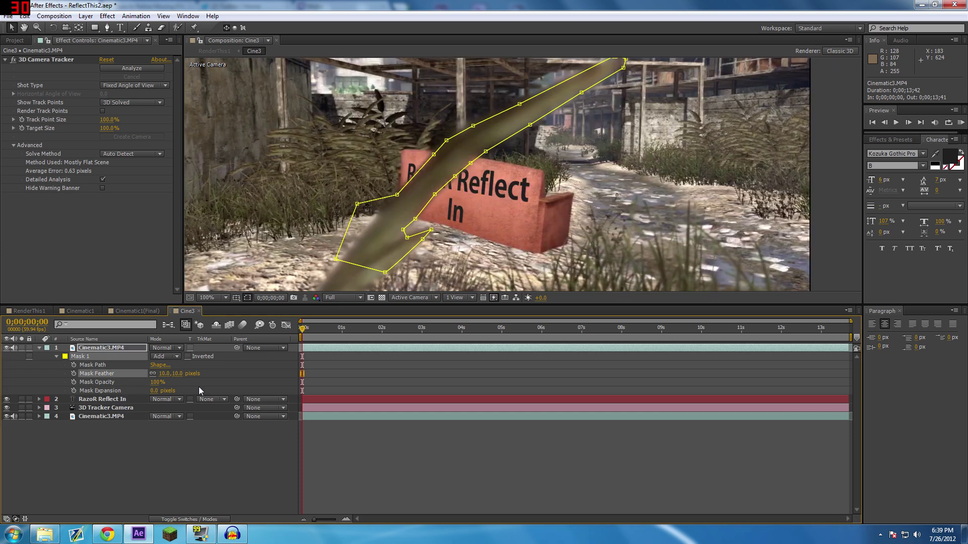
Step: Scrub the timeline to check the softened mask edge as the leaf moves, then show the mask properties again
left_click(264, 446)
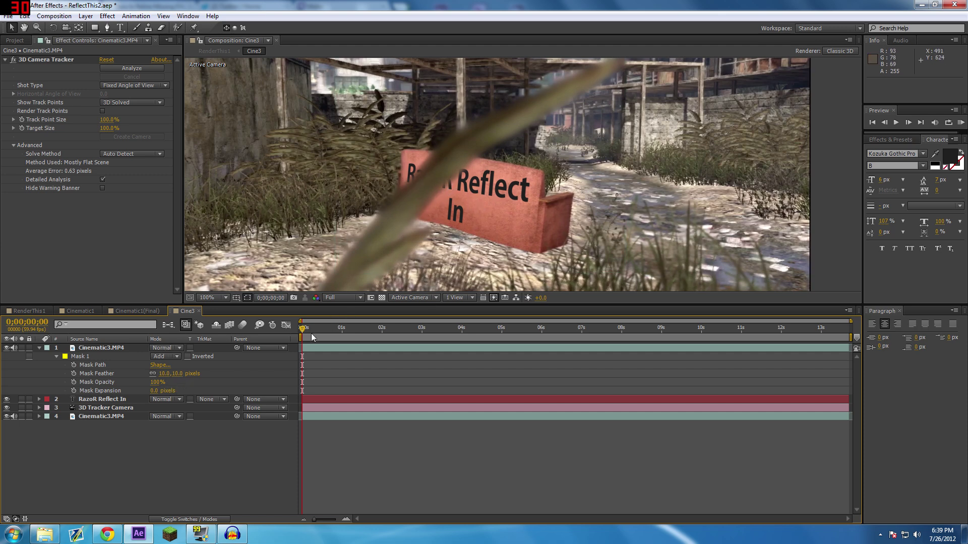
left_click(311, 330)
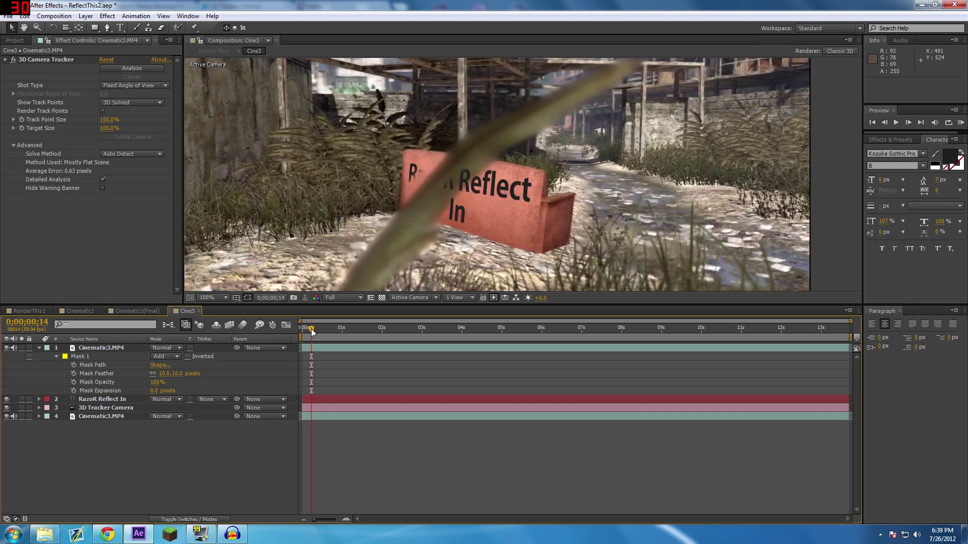
left_click(303, 330)
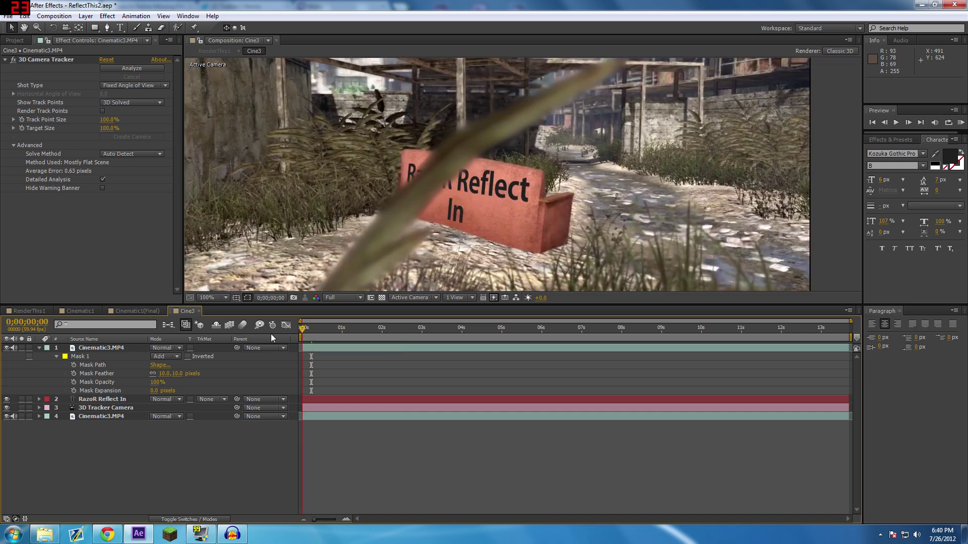
left_click(56, 347)
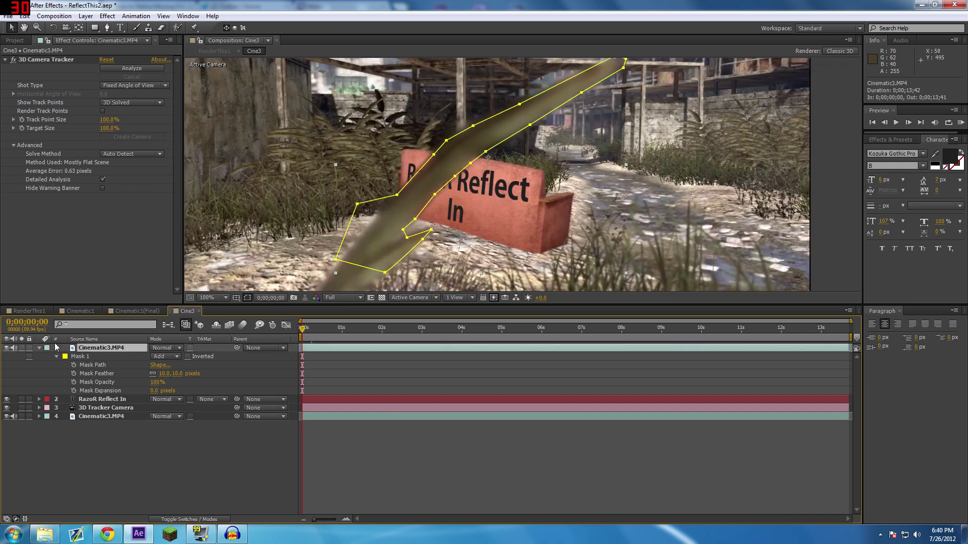
left_click(39, 349)
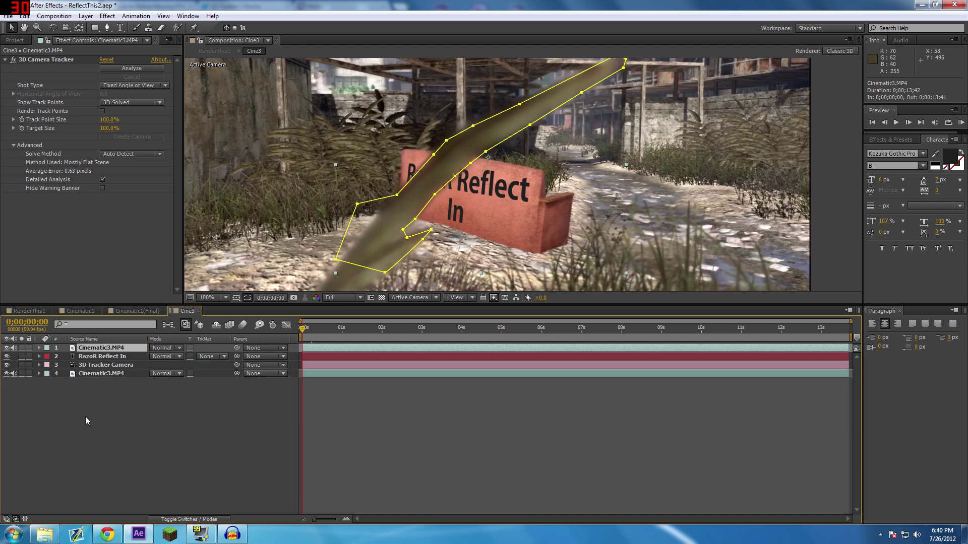
left_click(96, 416)
left_click(125, 349)
left_click_drag(306, 338, 320, 338)
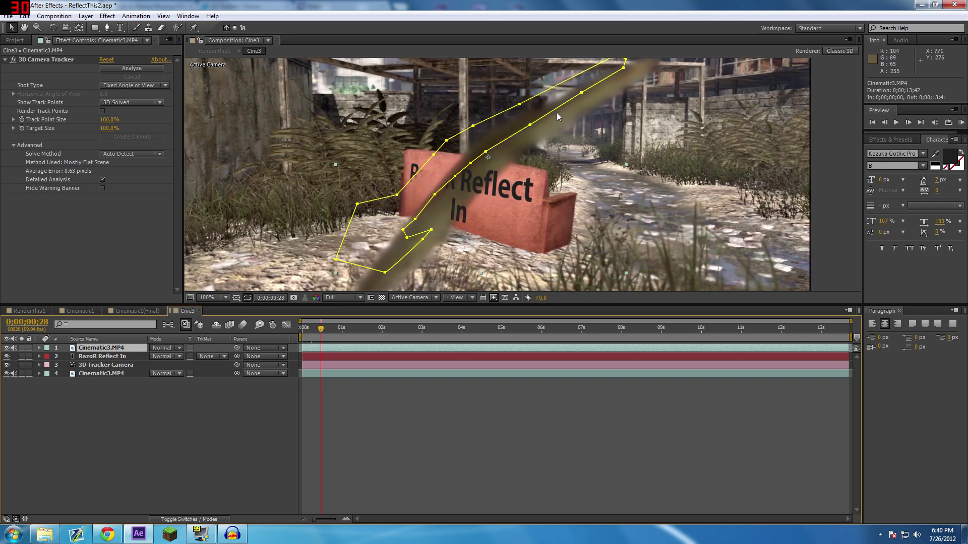
left_click_drag(323, 330, 279, 328)
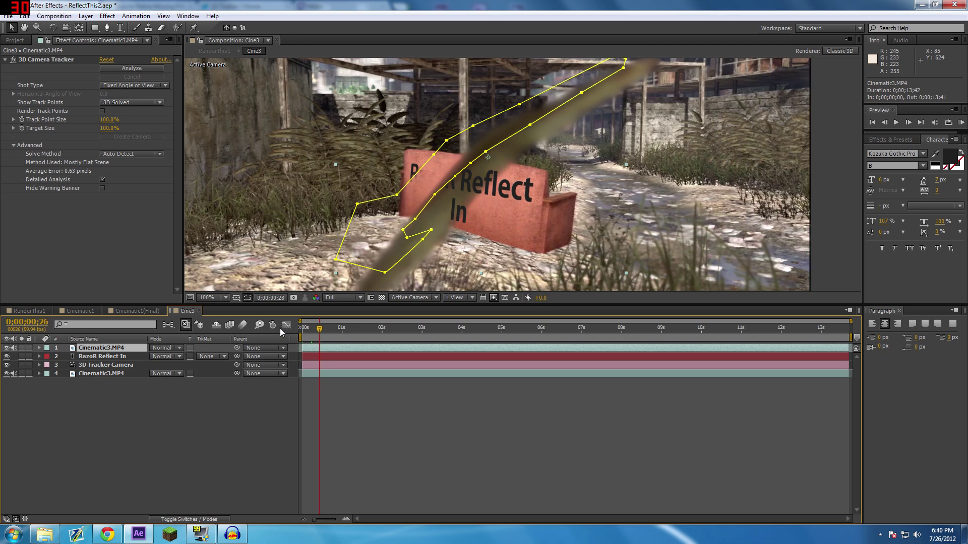
key("m")
key("m")
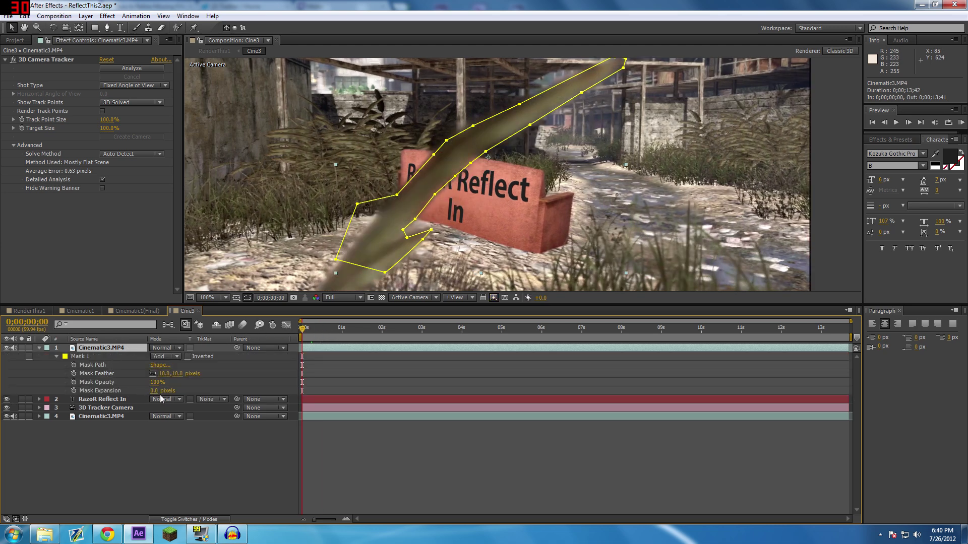
Step: Start Mask Path keyframing at frame 0 and shift the mask to follow the leaf at frame 28
left_click(74, 365)
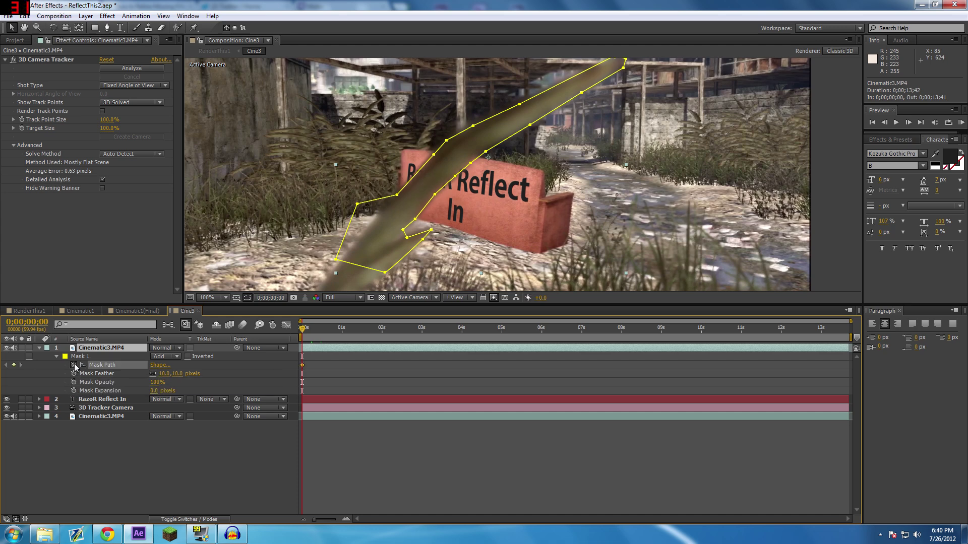
left_click(309, 333)
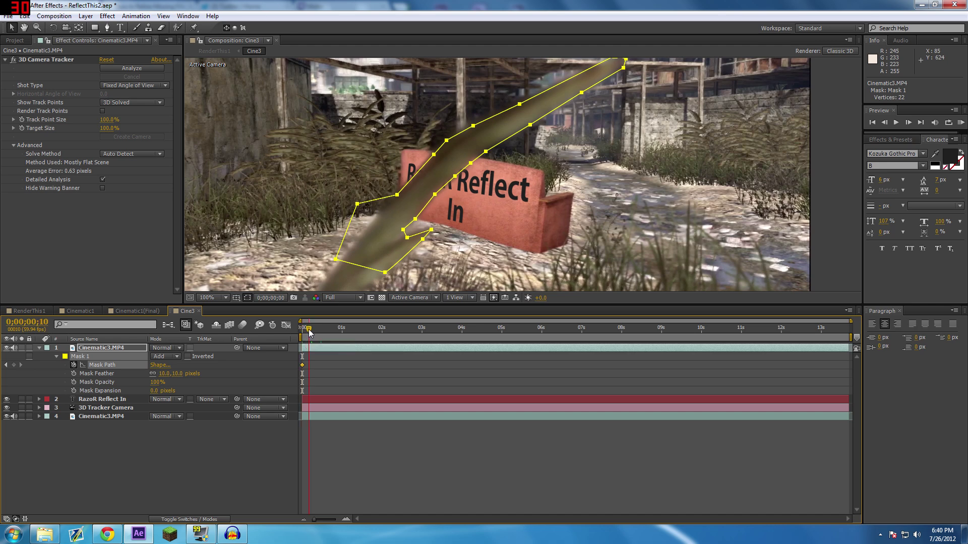
left_click(321, 329)
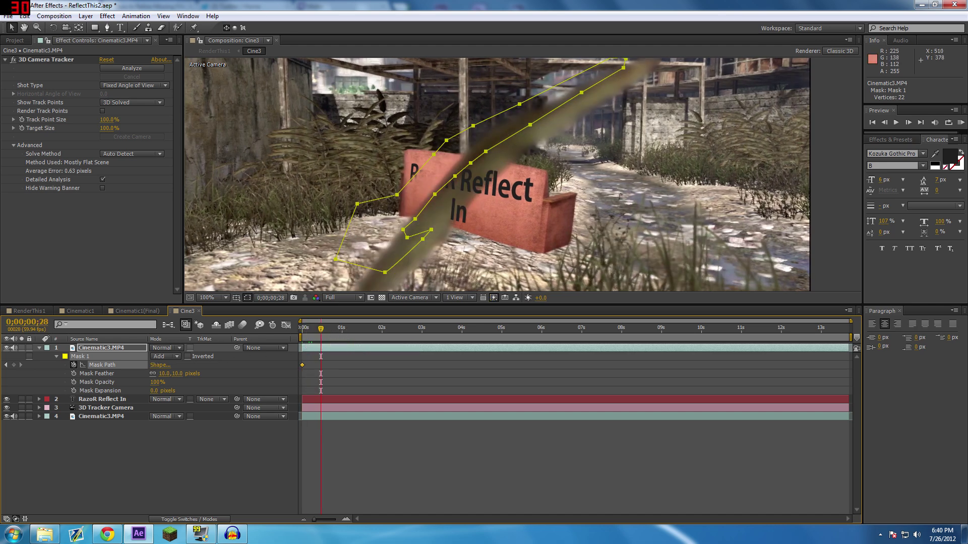
left_click_drag(432, 178, 471, 177)
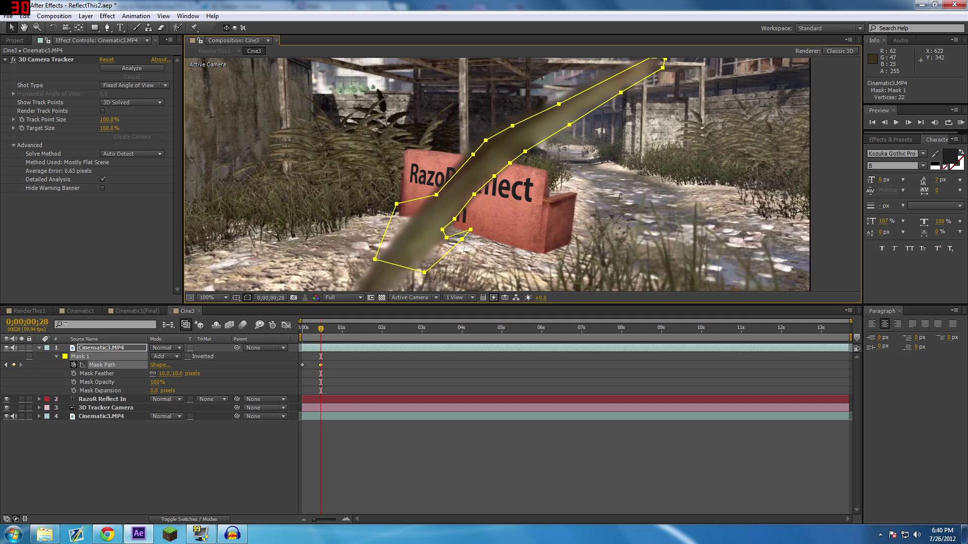
Step: At a later frame, move the leaf mask right and adjust its points to hug the leaf outline
left_click(348, 328)
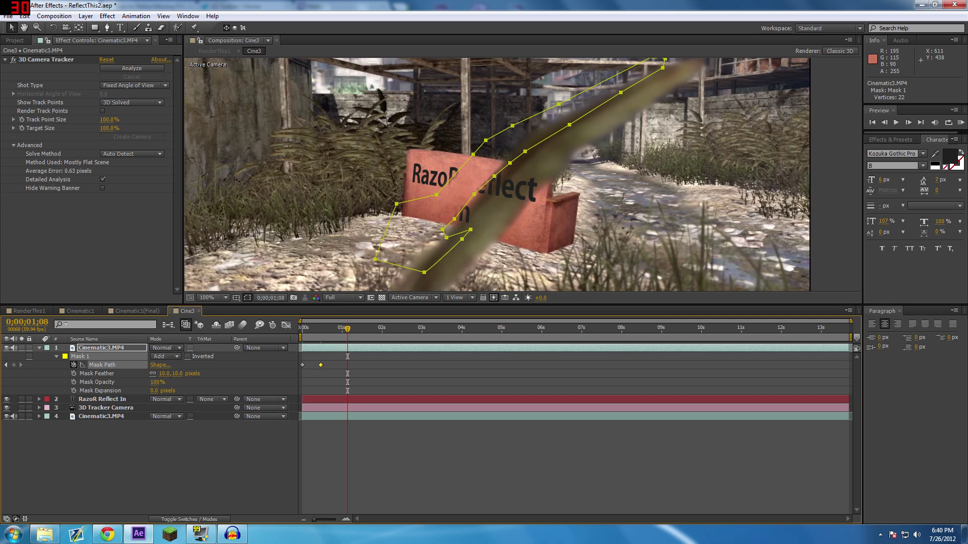
left_click_drag(492, 197, 543, 198)
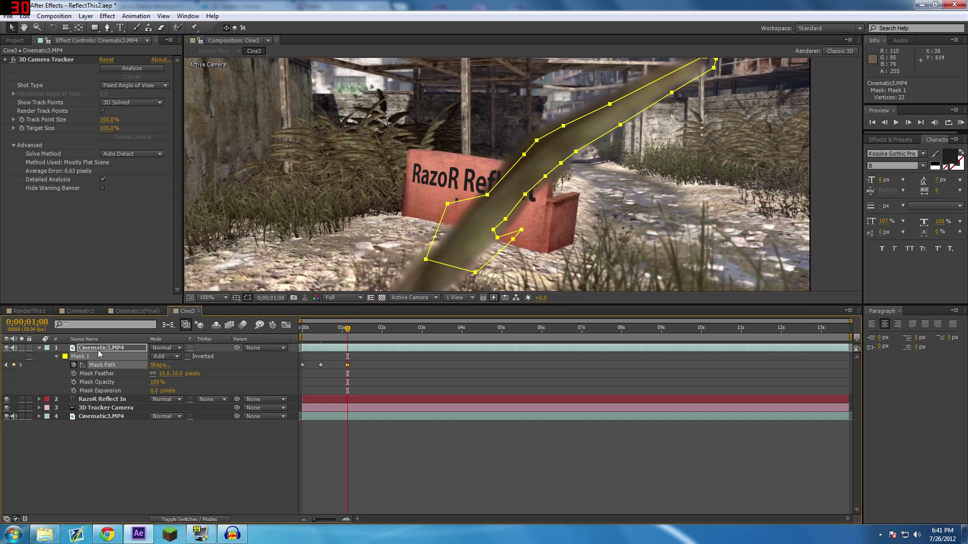
left_click_drag(505, 219, 503, 235)
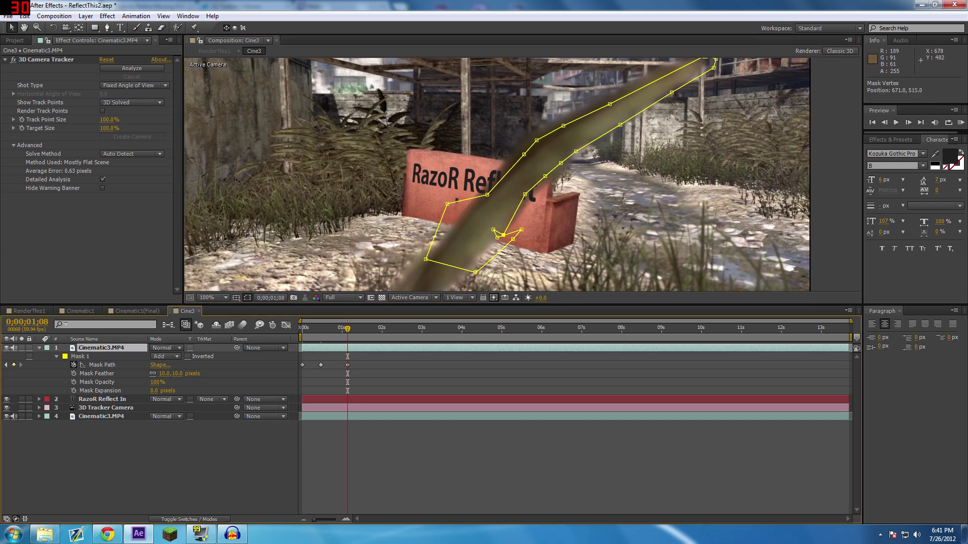
left_click_drag(525, 194, 531, 194)
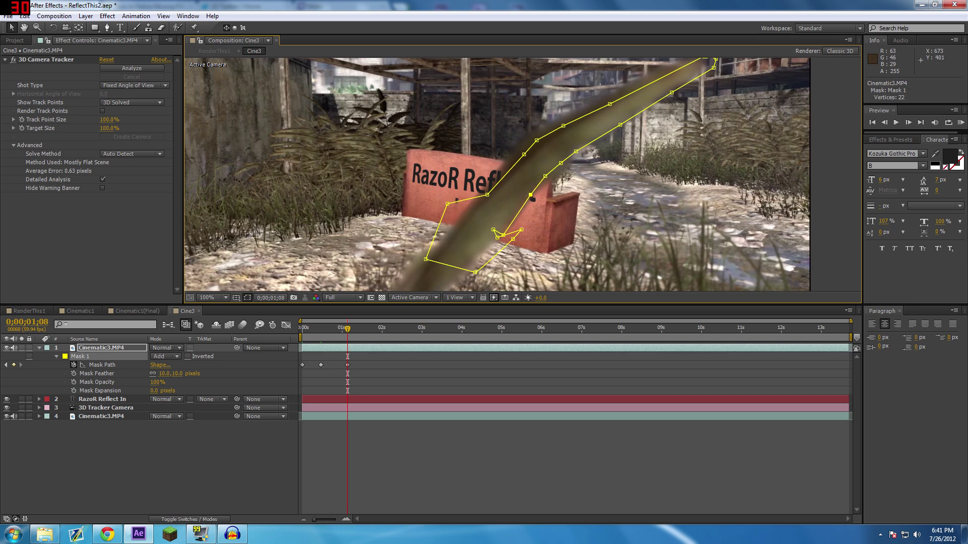
left_click_drag(524, 154, 521, 153)
left_click_drag(487, 194, 480, 200)
left_click_drag(521, 153, 520, 155)
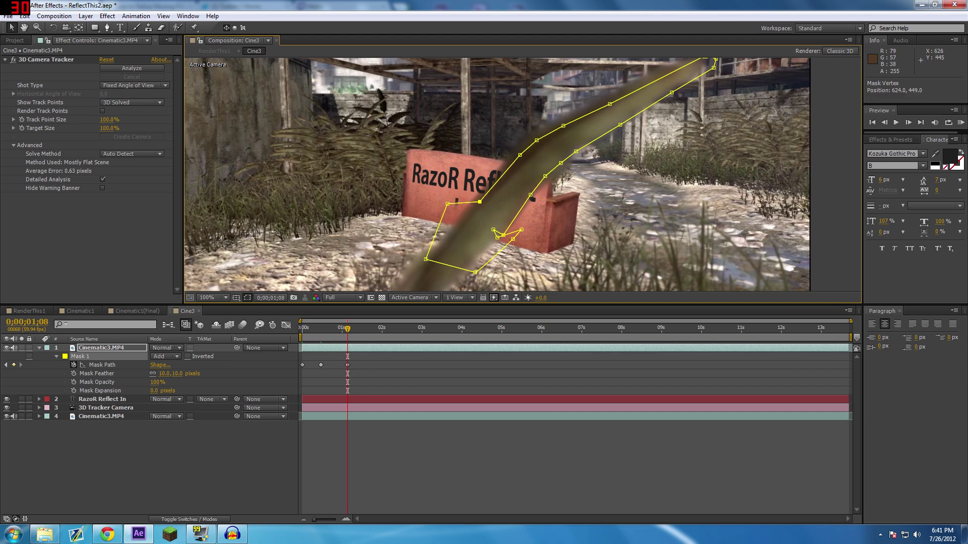
left_click_drag(480, 200, 466, 218)
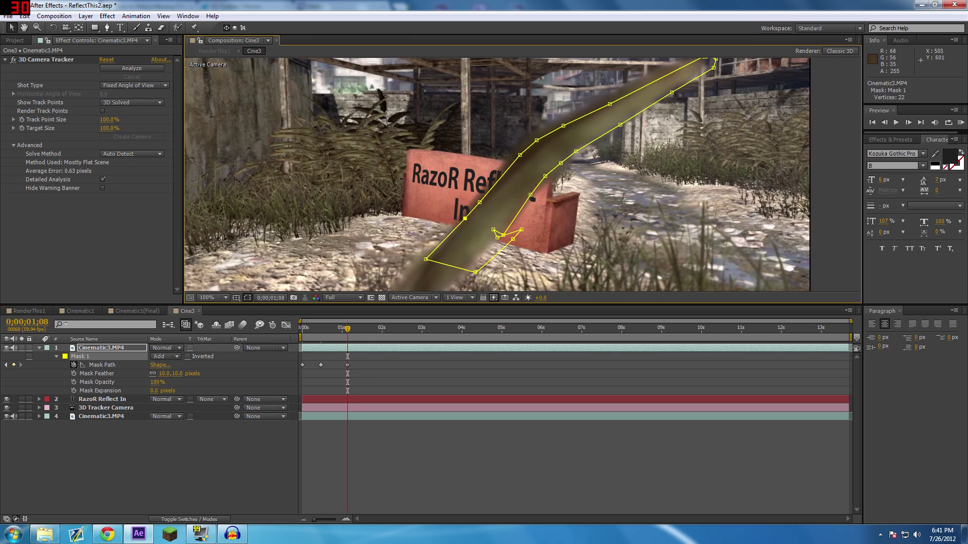
Step: Reshape the mask at an earlier frame for another keyframe and scrub forward to review it
mouse_move(320, 331)
left_mouse_down()
mouse_move(341, 329)
mouse_move(328, 330)
left_mouse_up()
left_click_drag(415, 207, 433, 215)
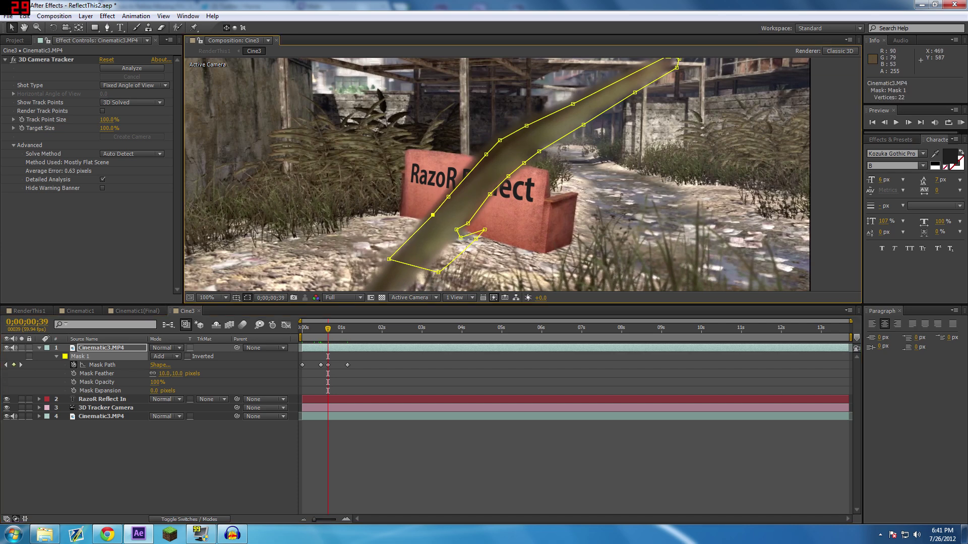
left_click_drag(329, 330, 384, 330)
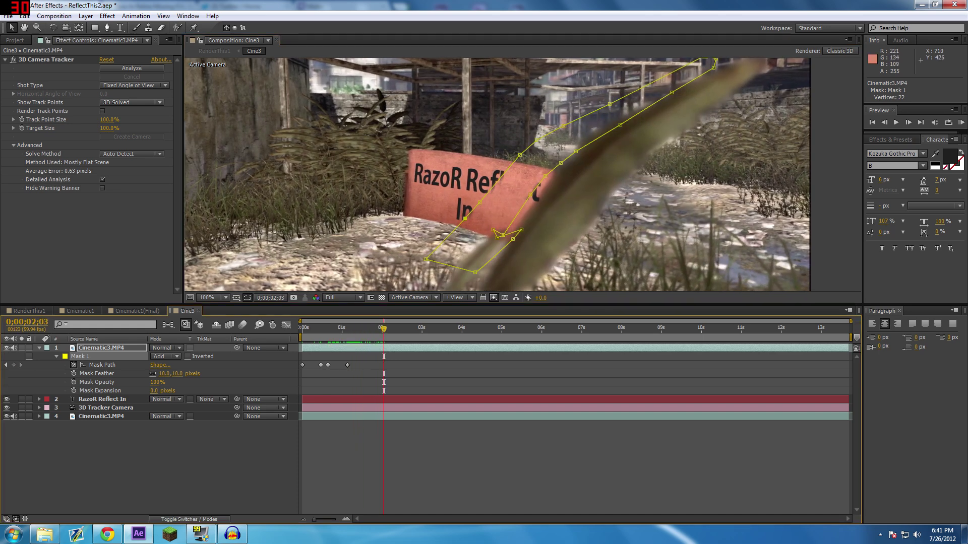
left_click(96, 348)
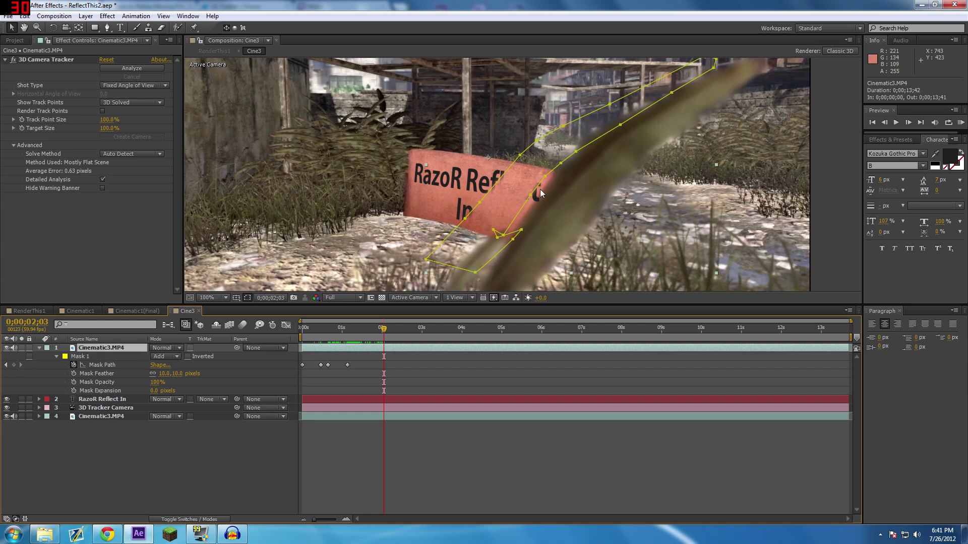
Step: Move the right-edge mask points right onto the leaf, undoing an accidental footage layer move
left_click(545, 176)
left_click_drag(546, 176, 553, 176)
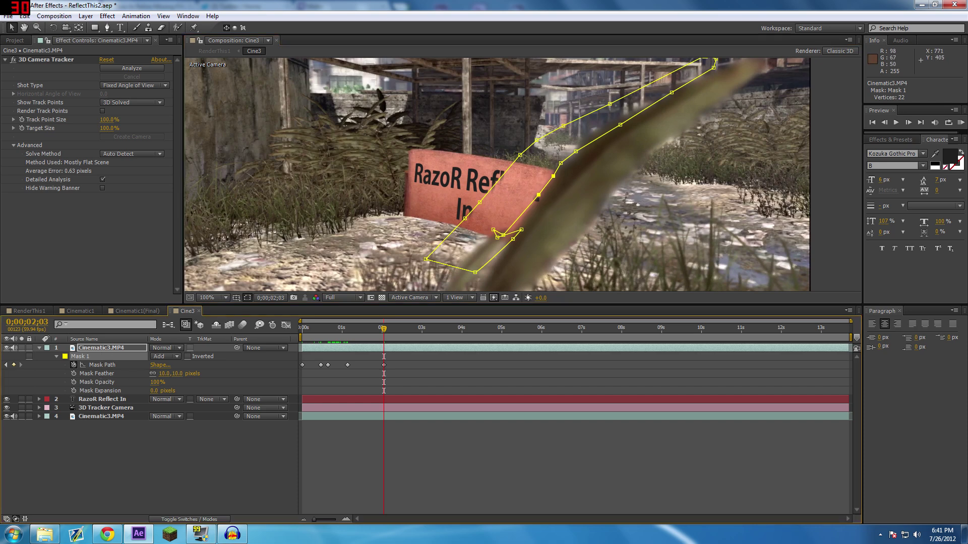
key("Right")
key("Right")
key("Right")
key("Right")
key("Right")
key("Right")
key("Right")
key("Right")
key("Right")
key("Right")
key("Right")
key("Right")
key("Right")
key("Right")
key("Right")
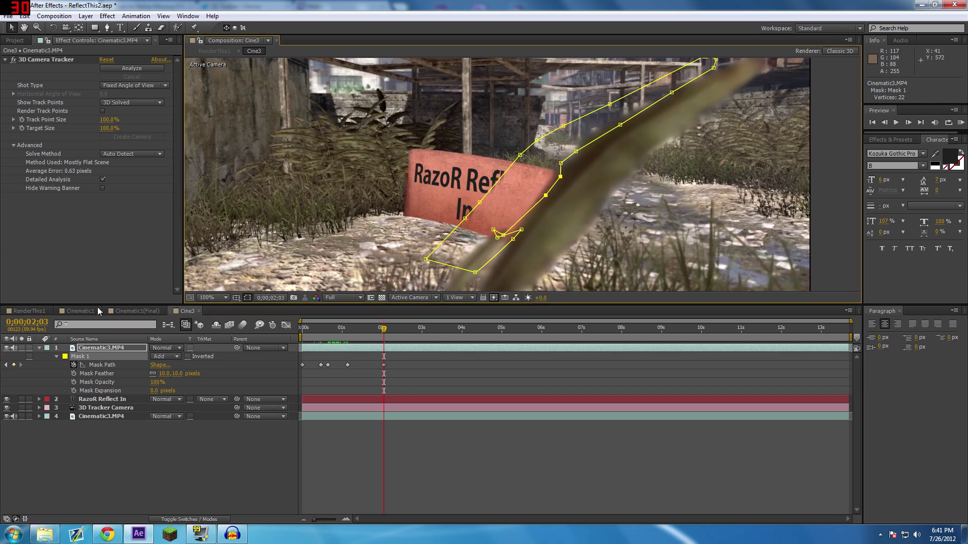
left_click(88, 349)
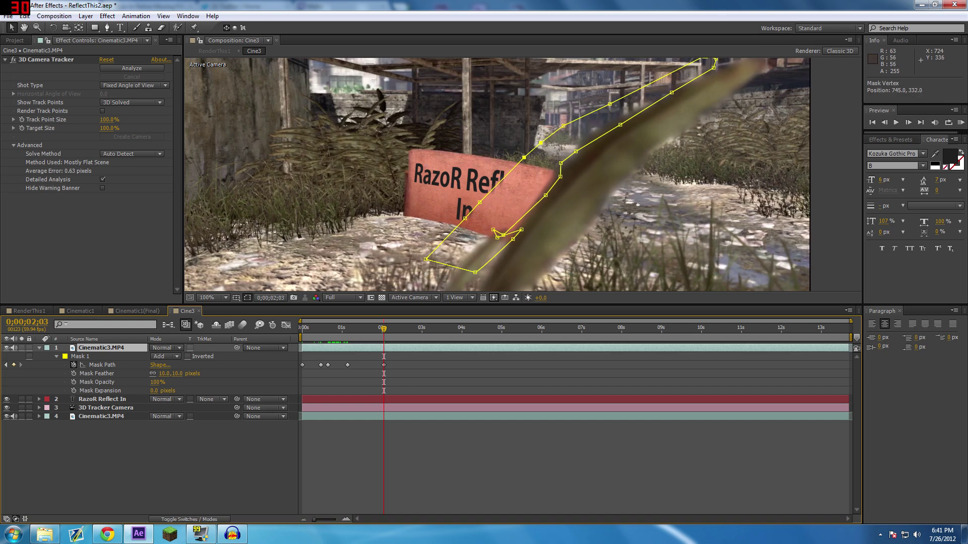
left_click(531, 149)
left_click(110, 350)
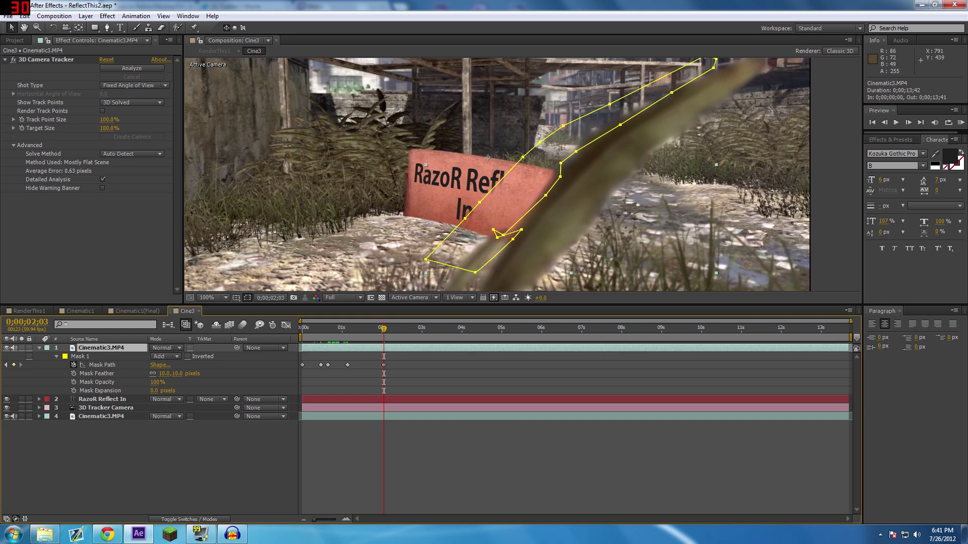
left_click_drag(564, 197, 597, 202)
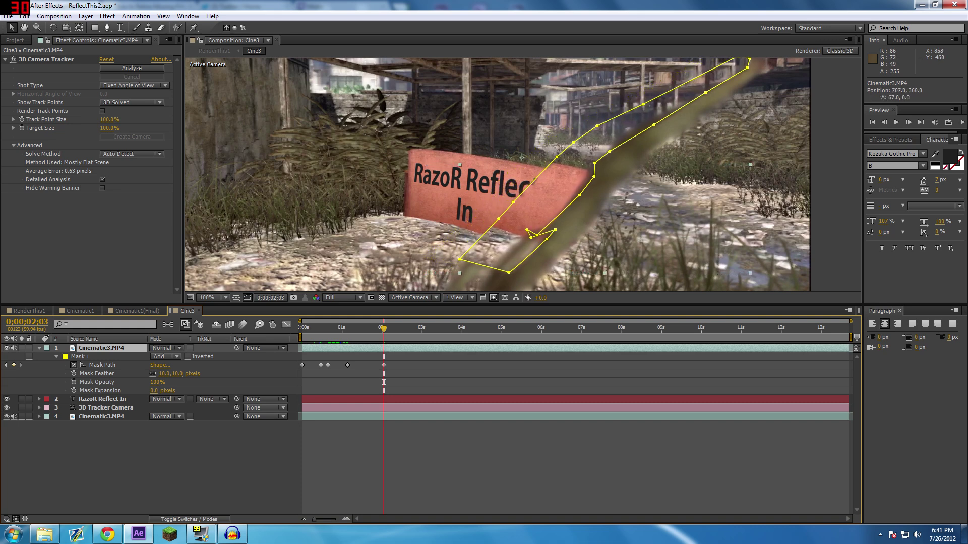
key("ctrl+z")
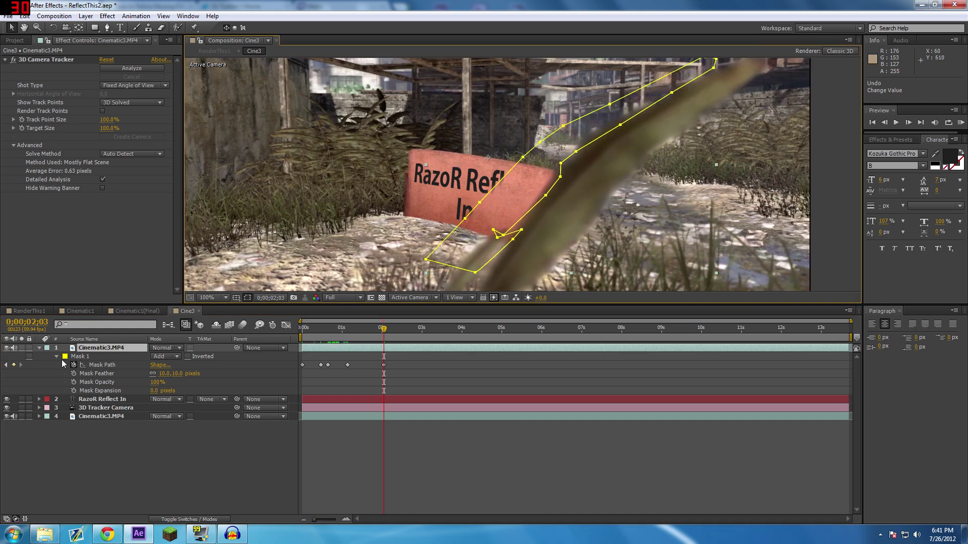
Step: Nudge the whole Mask Path right with Shift+Right and Right at 0;00;02;03, then scrub to check
left_click(97, 365)
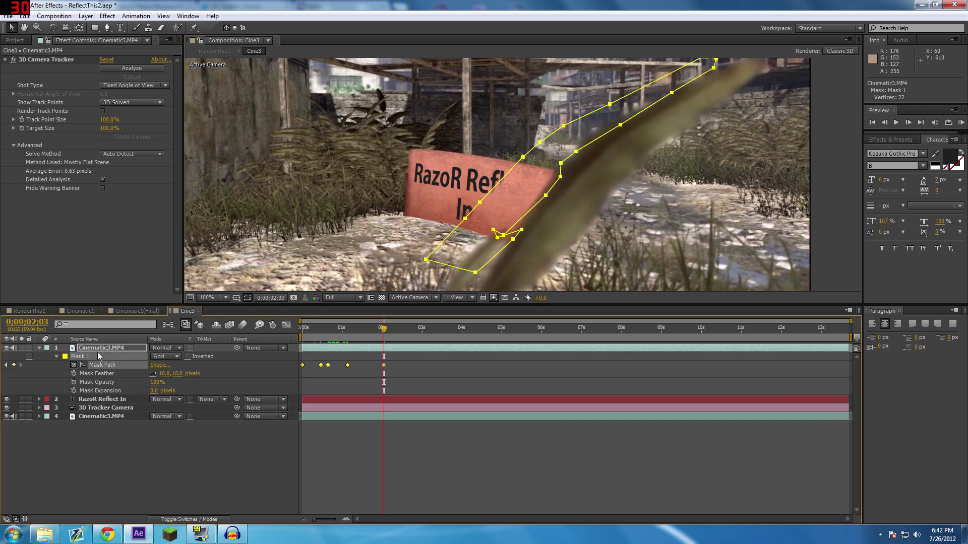
key("shift+Right")
key("shift+Right")
key("shift+Right")
key("shift+Right")
key("shift+Right")
key("shift+Right")
key("shift+Right")
key("shift+Right")
key("shift+Right")
key("shift+Right")
key("shift+Right")
key("shift+Right")
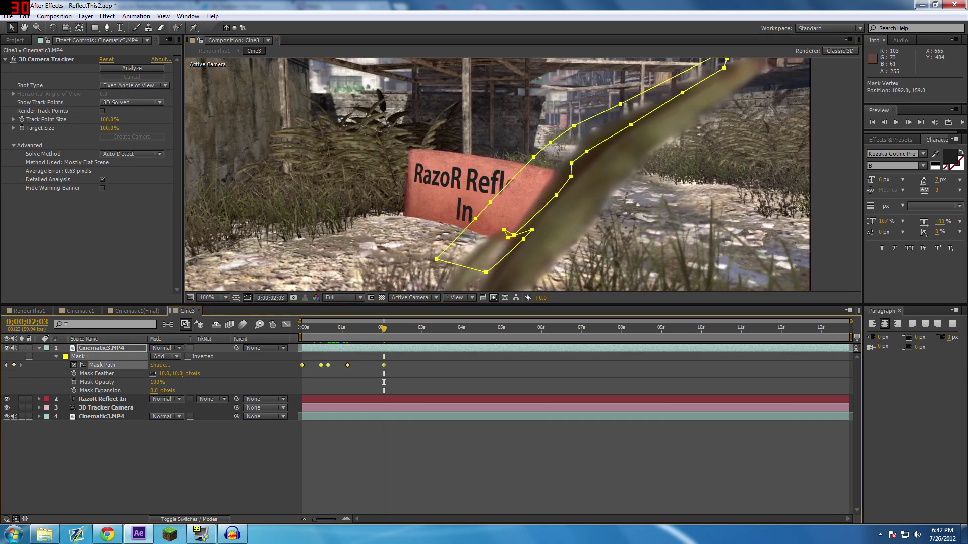
key("Right")
key("Right")
key("Right")
key("Right")
key("Right")
key("Right")
key("Right")
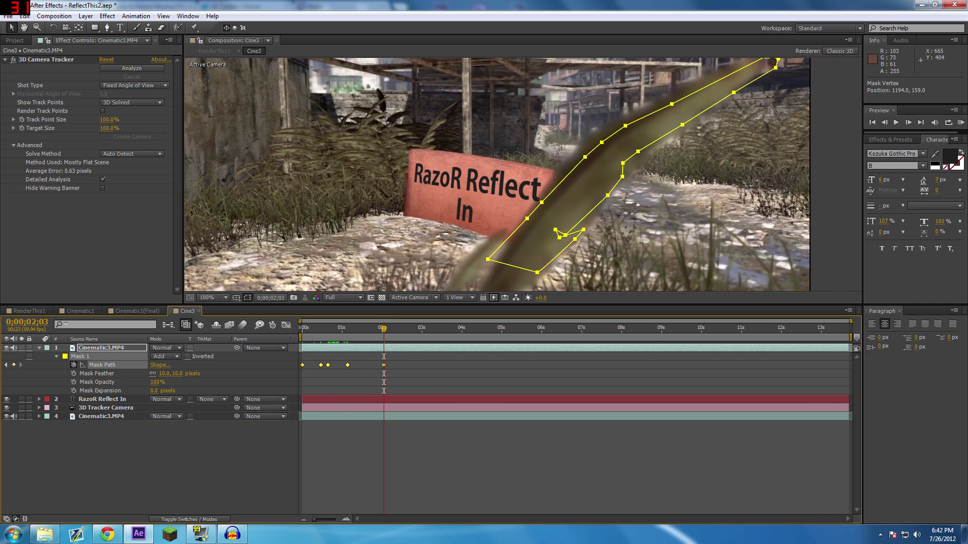
left_click(334, 337)
left_click_drag(334, 338, 414, 338)
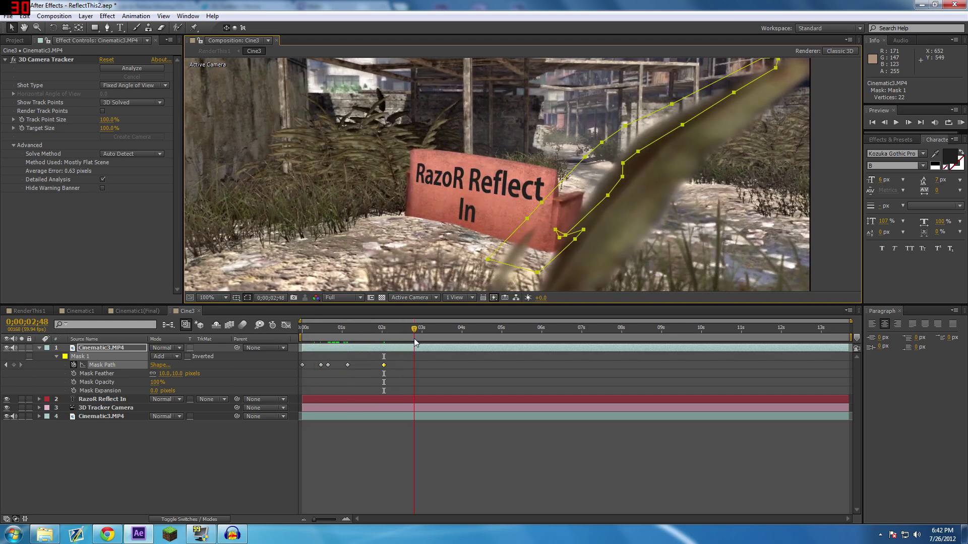
left_click(103, 348)
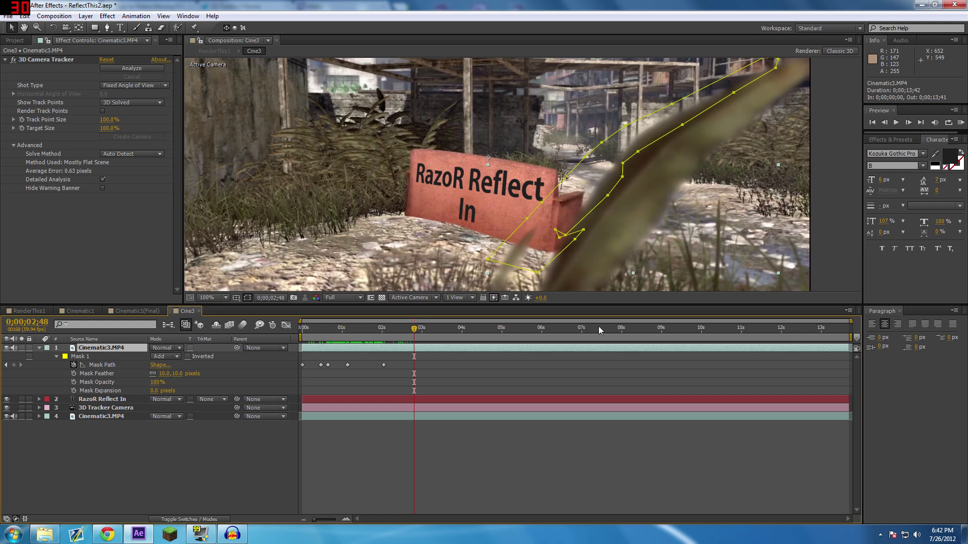
Step: Apply the Noise effect to the RazoR Reflect In text with Amount of Noise 6%
key("ctrl+5")
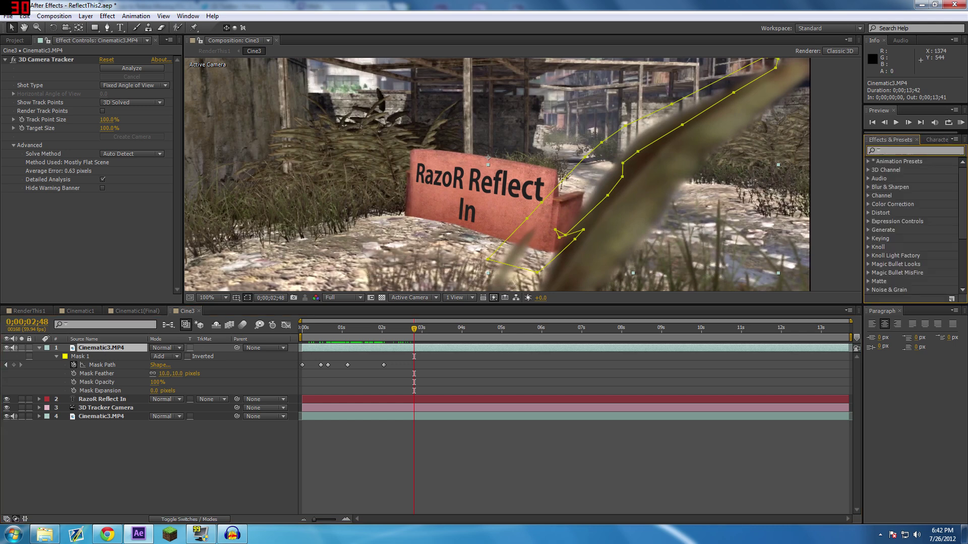
type("nois")
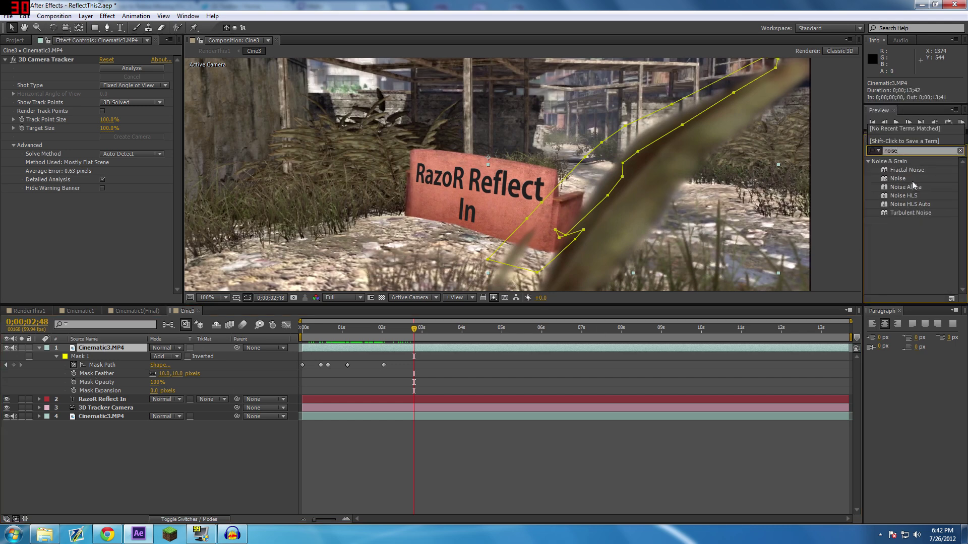
type("e")
left_click_drag(903, 177, 106, 401)
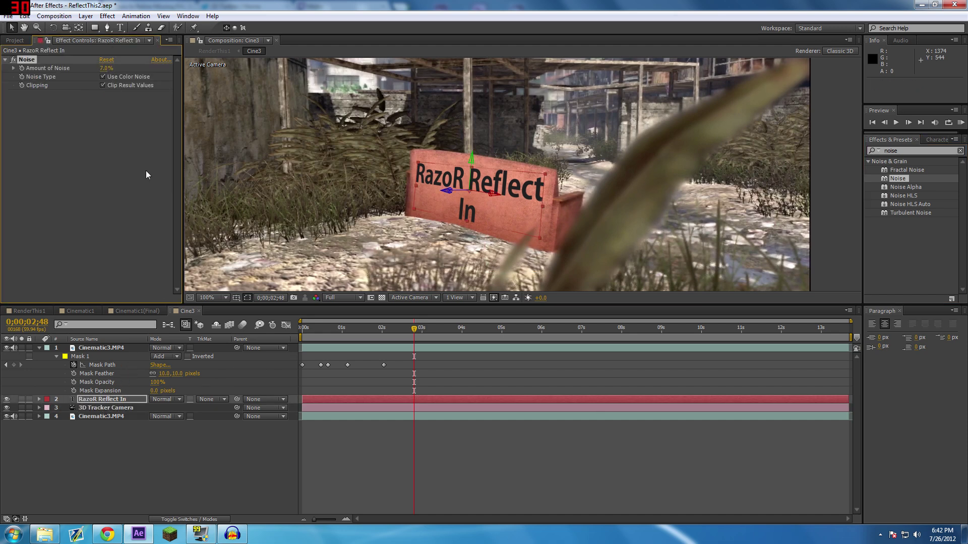
left_click(106, 68)
key("Return")
left_click(6, 61)
Step: Lower the RazoR Reflect In text layer's opacity to 90%
left_click(106, 400)
key("t")
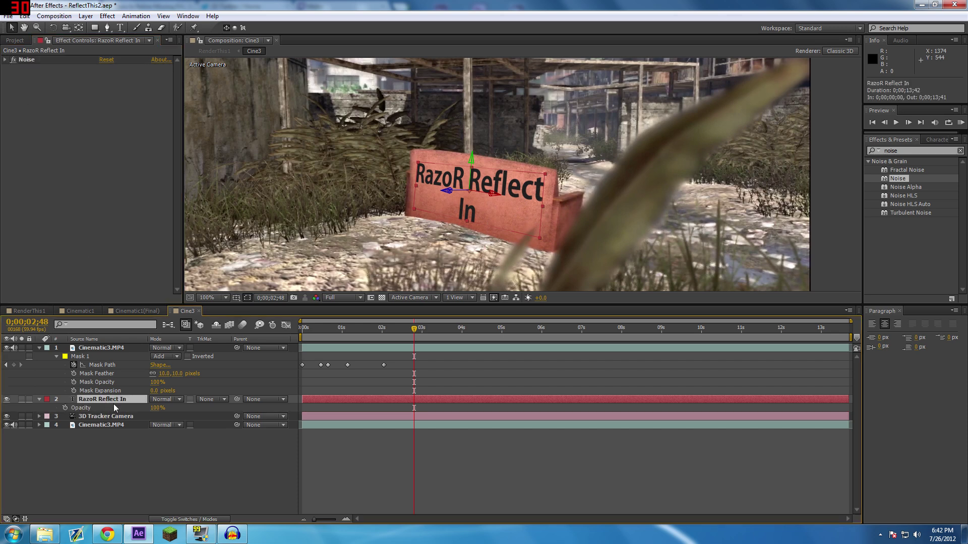
left_click_drag(158, 407, 152, 407)
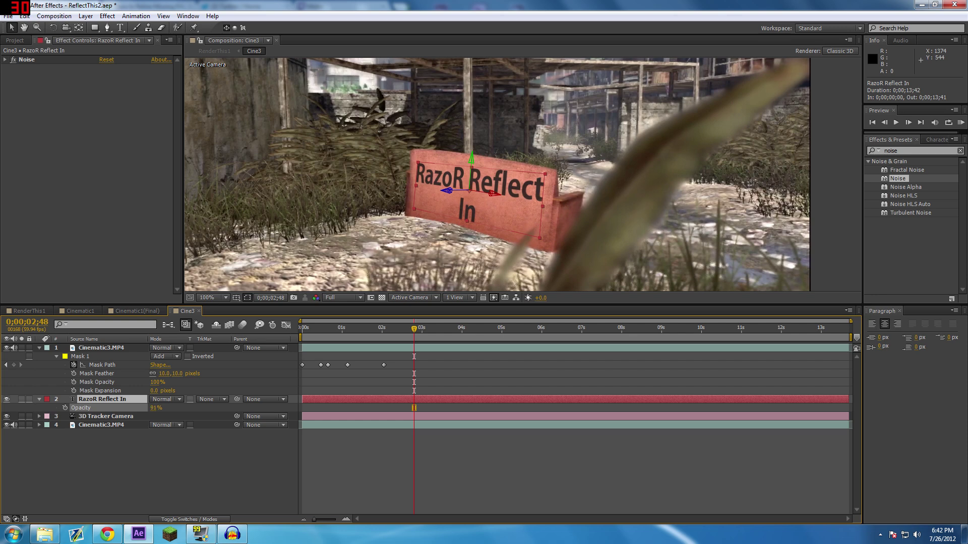
left_click(895, 150)
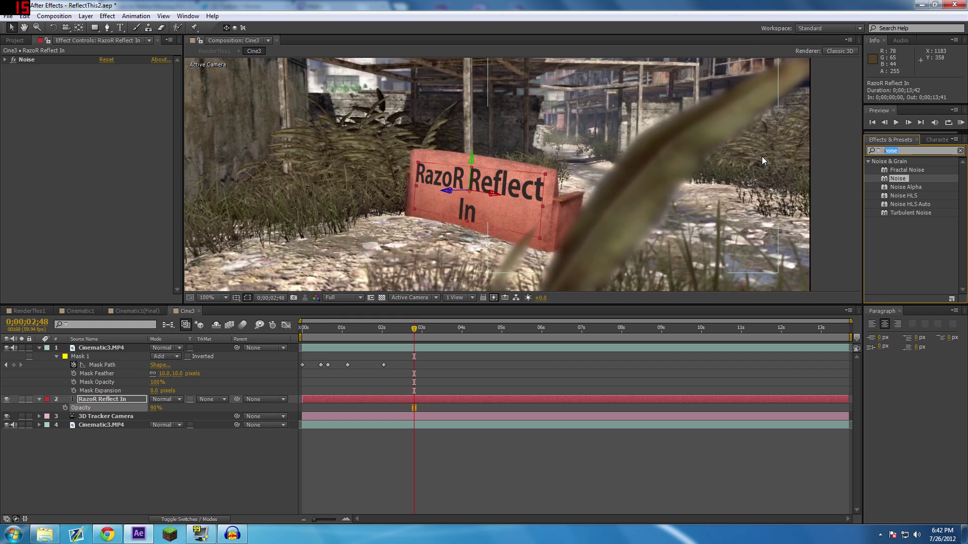
type("box")
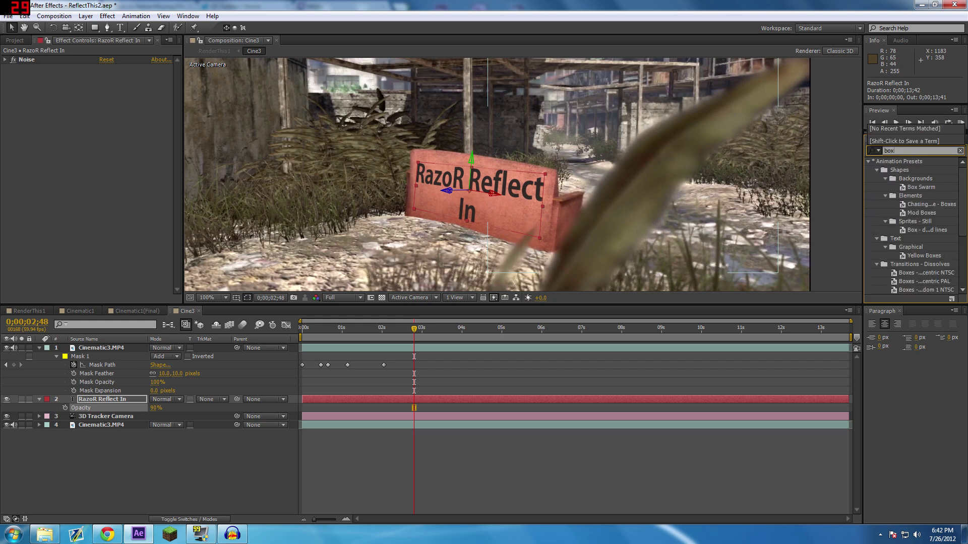
type(" blur")
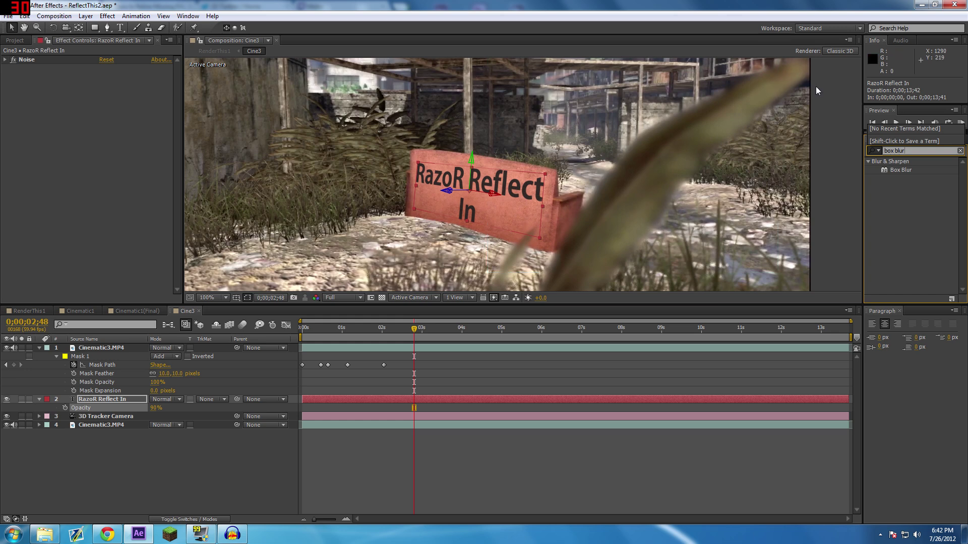
Step: Drop Box Blur onto the RazoR Reflect In layer and set Blur Radius to 0.7
left_click_drag(901, 169, 121, 399)
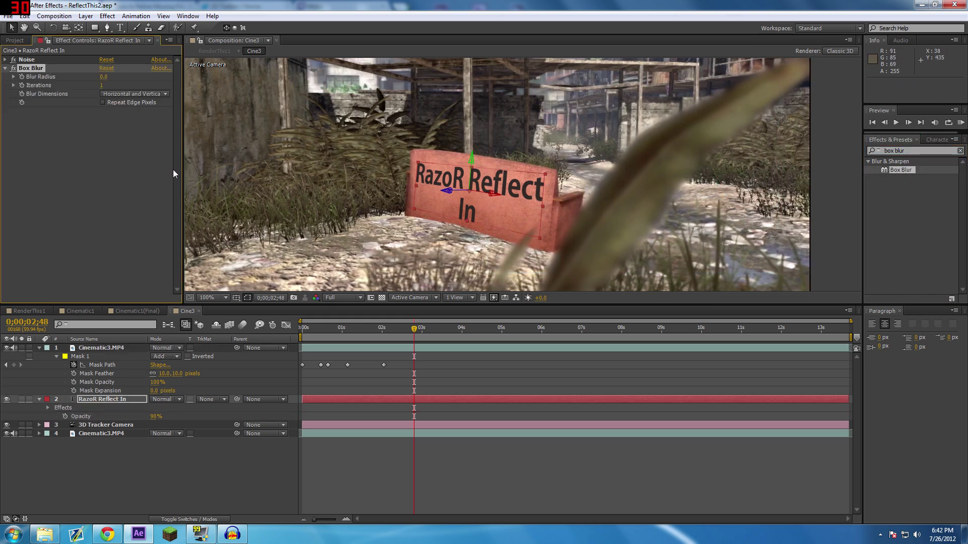
left_click(104, 76)
type(".7")
key("Return")
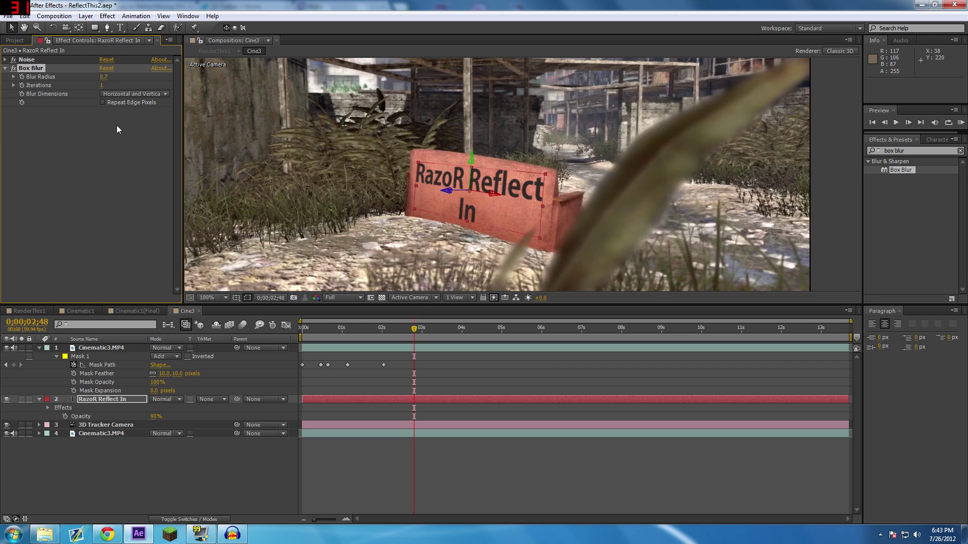